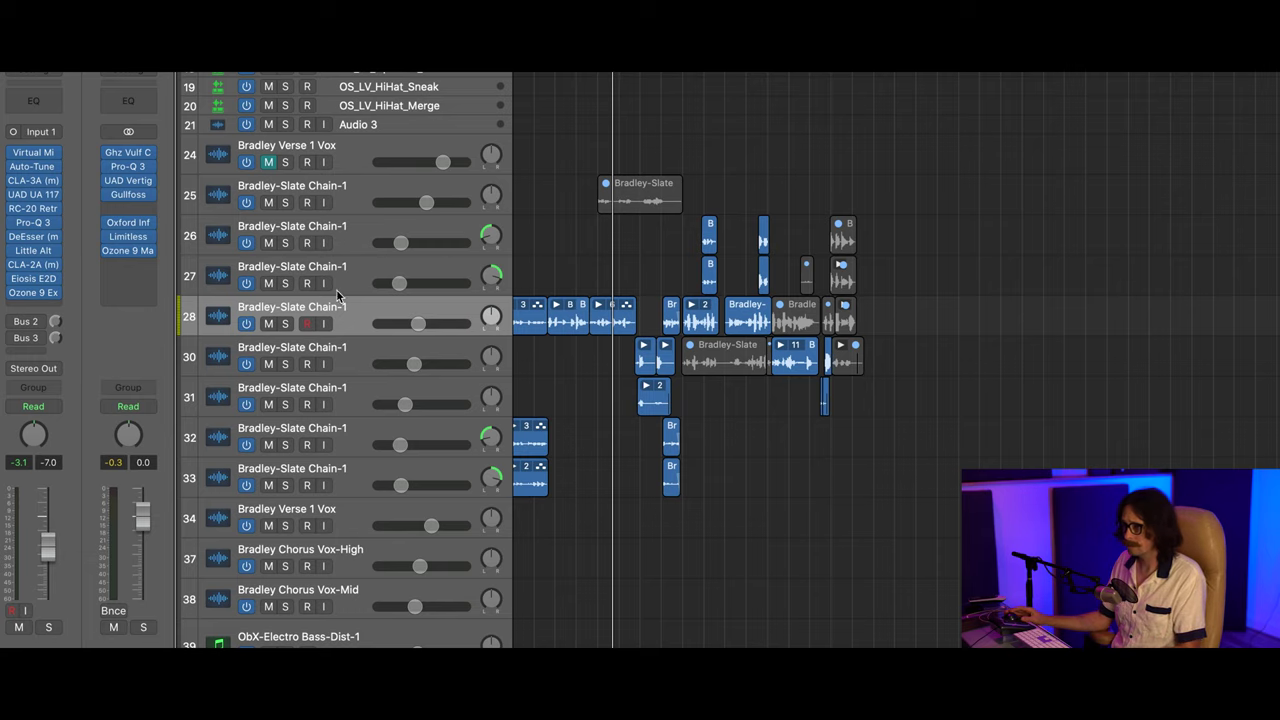
# Step: Show the Ozone 9 Exciter window of vocal track 28 and play the song through it
pyautogui.press('v')
pyautogui.moveTo(858, 182); pyautogui.dragTo(744, 168)
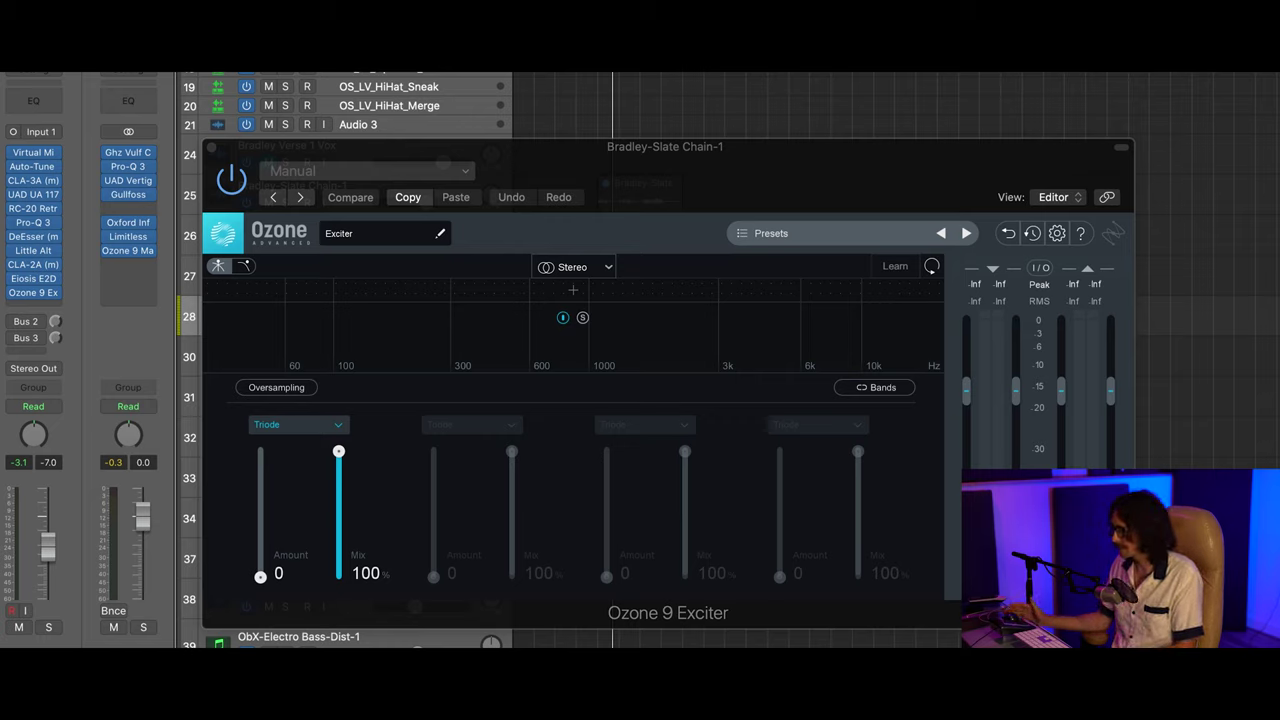
pyautogui.press('space')
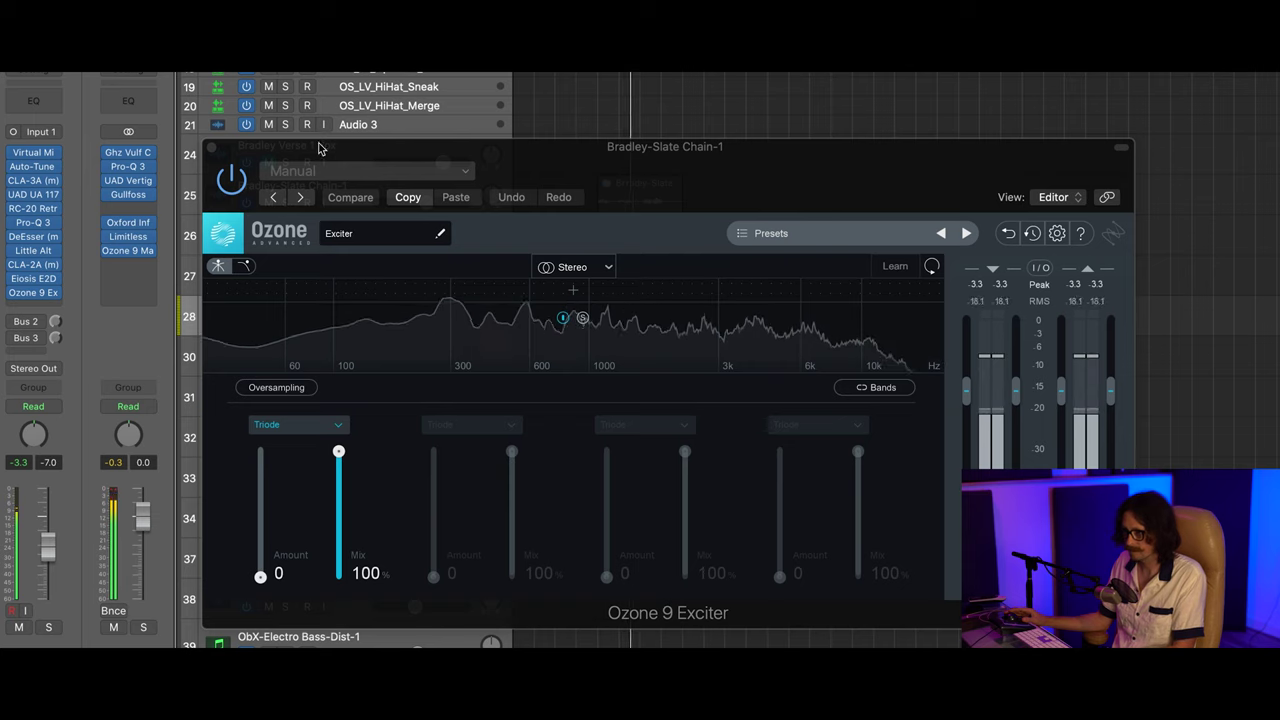
pyautogui.moveTo(305, 150); pyautogui.dragTo(555, 88)
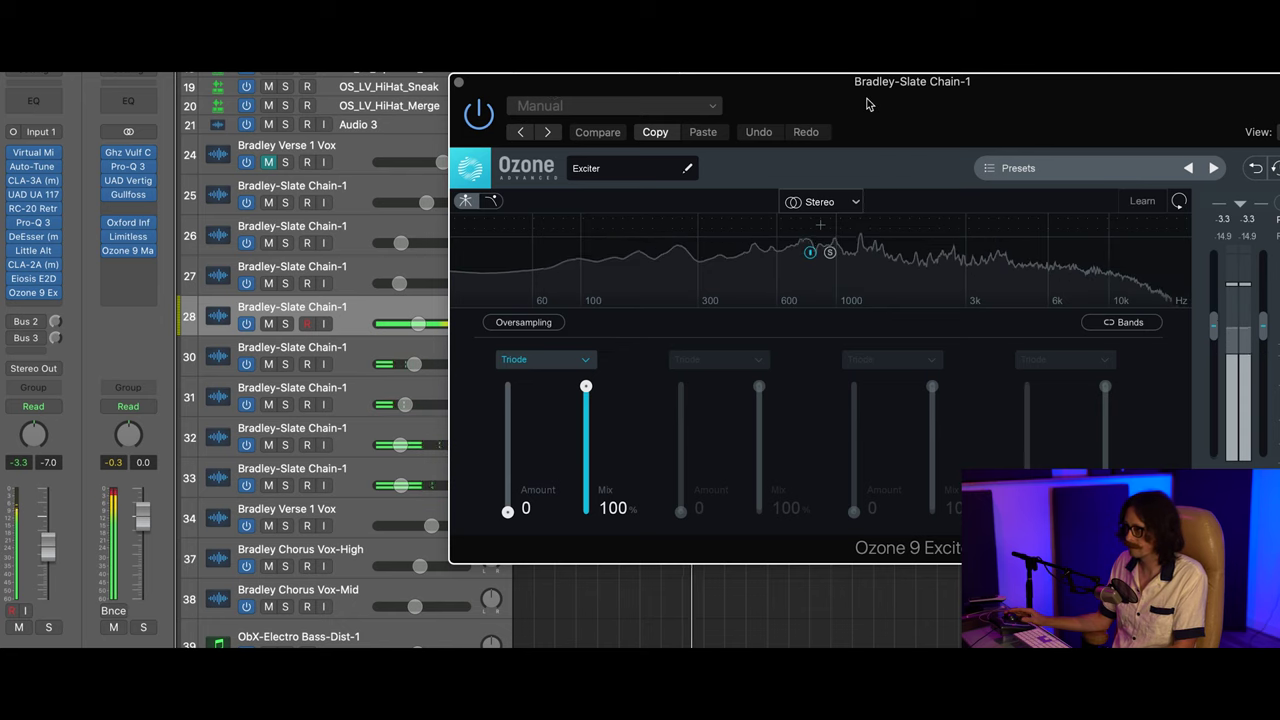
pyautogui.moveTo(870, 101); pyautogui.dragTo(743, 192)
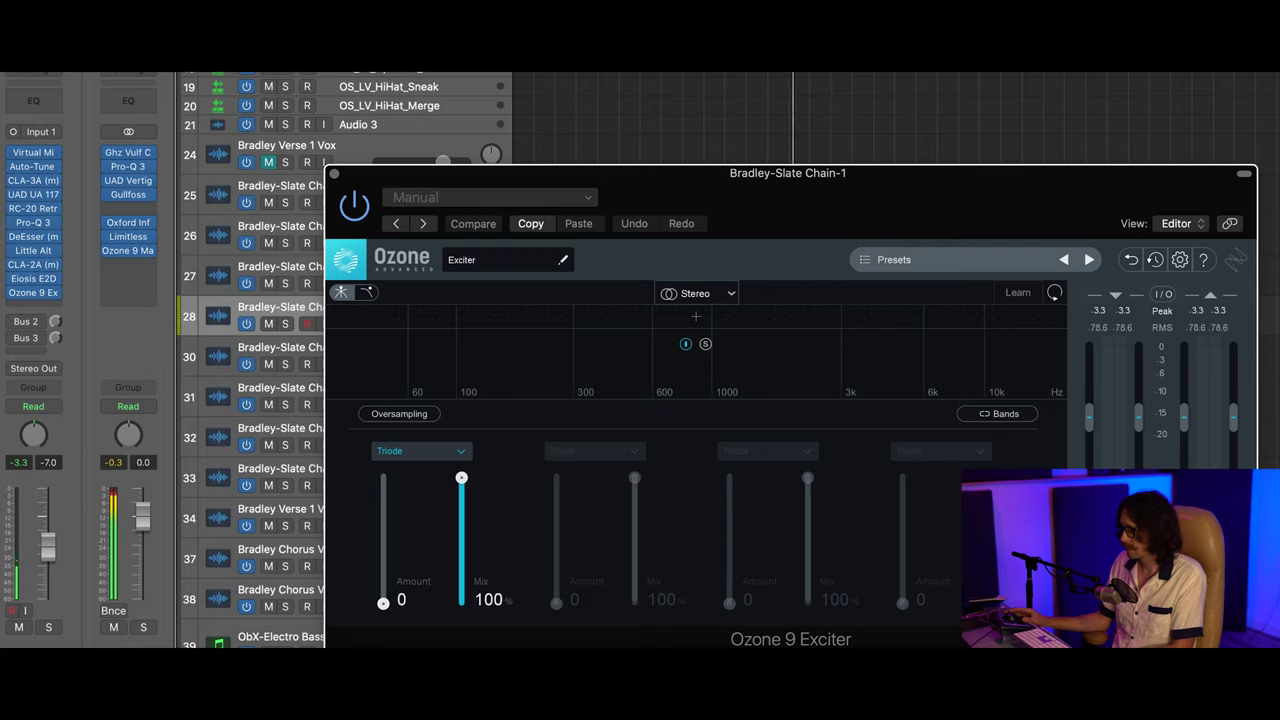
pyautogui.press('super+w')
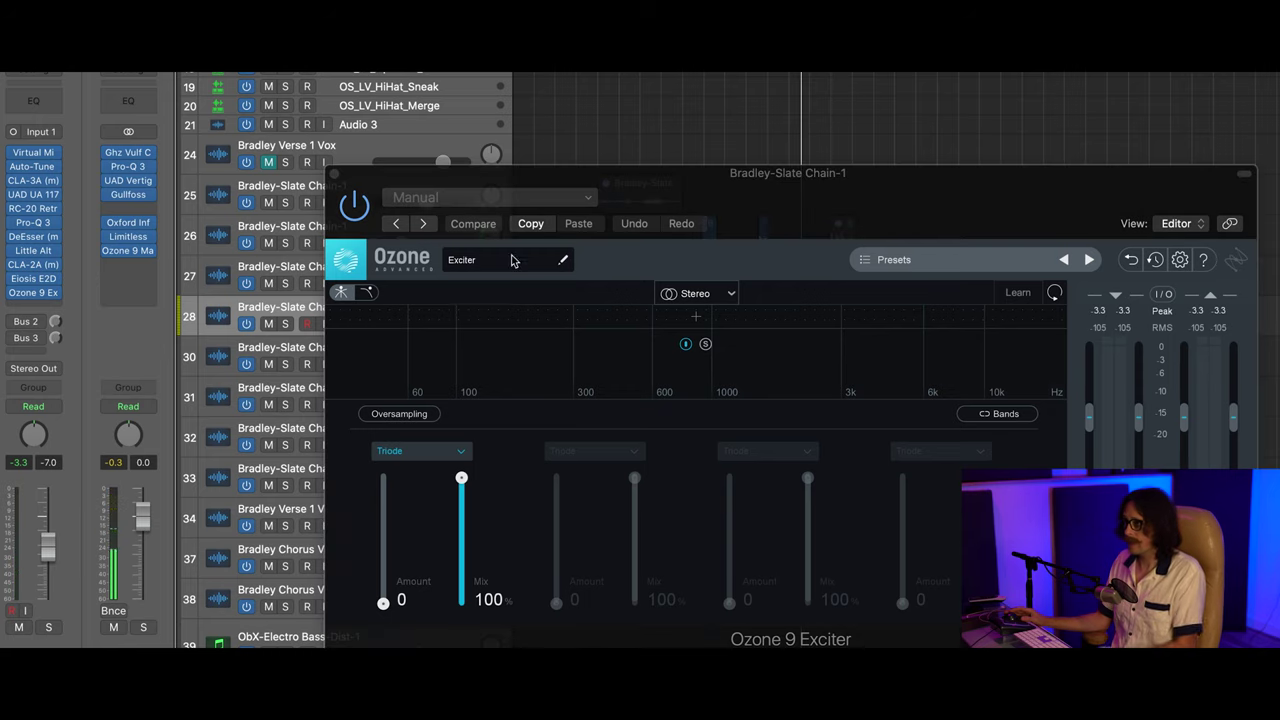
# Step: Set the cycle range from 16 2 1 1 to 24 1 1 1 around the vocal clips on track 28
pyautogui.moveTo(686, 166); pyautogui.dragTo(731, 350)
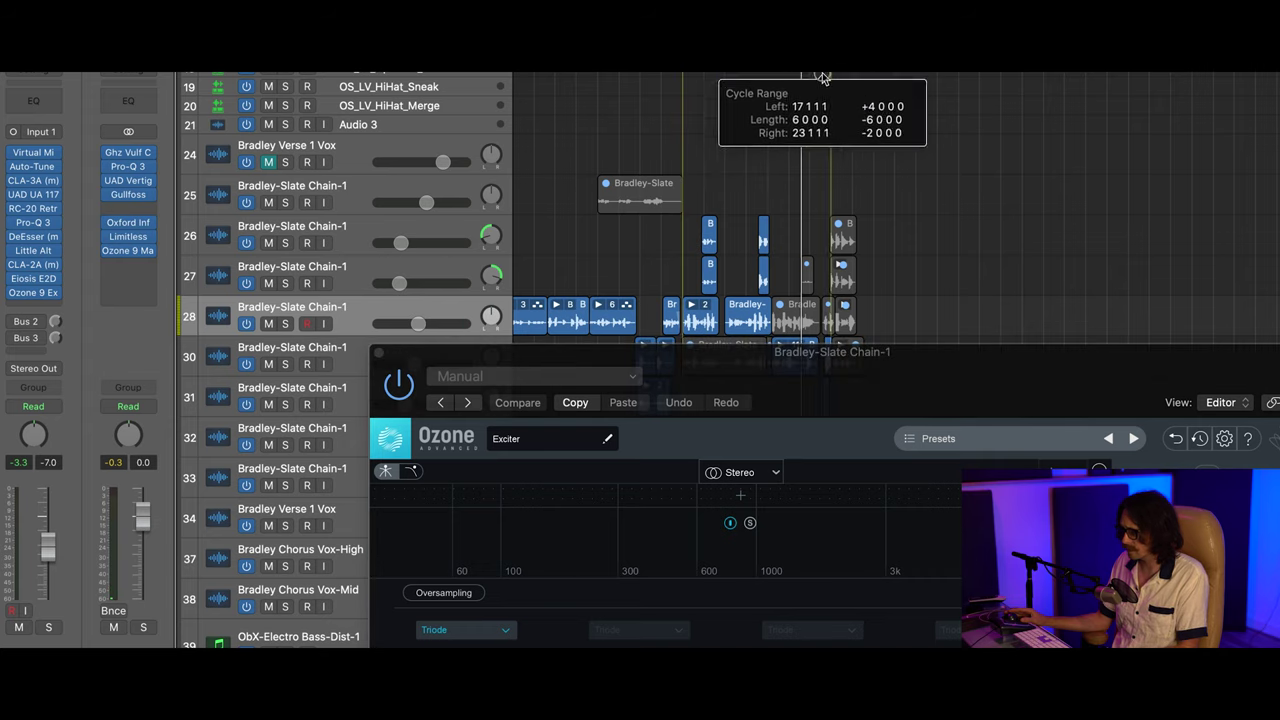
pyautogui.scroll(-5, 700, 196)
pyautogui.scroll(2, 626, 201)
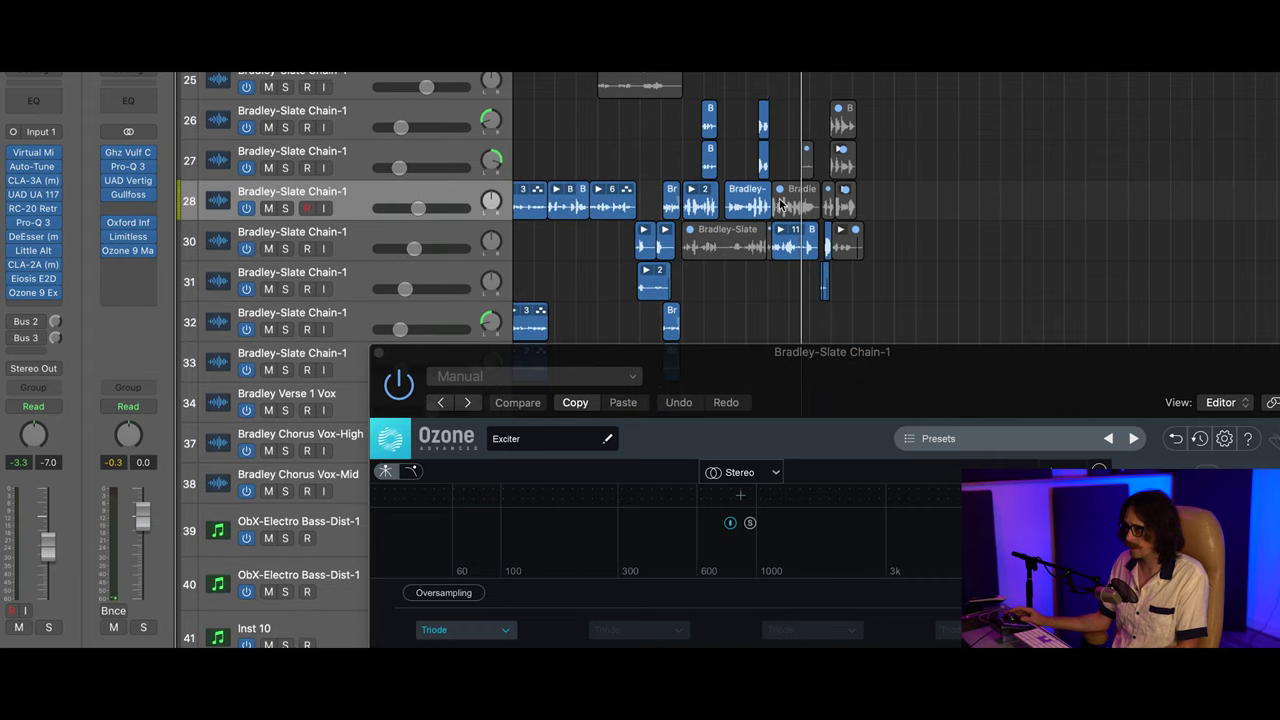
pyautogui.moveTo(621, 163); pyautogui.dragTo(855, 205)
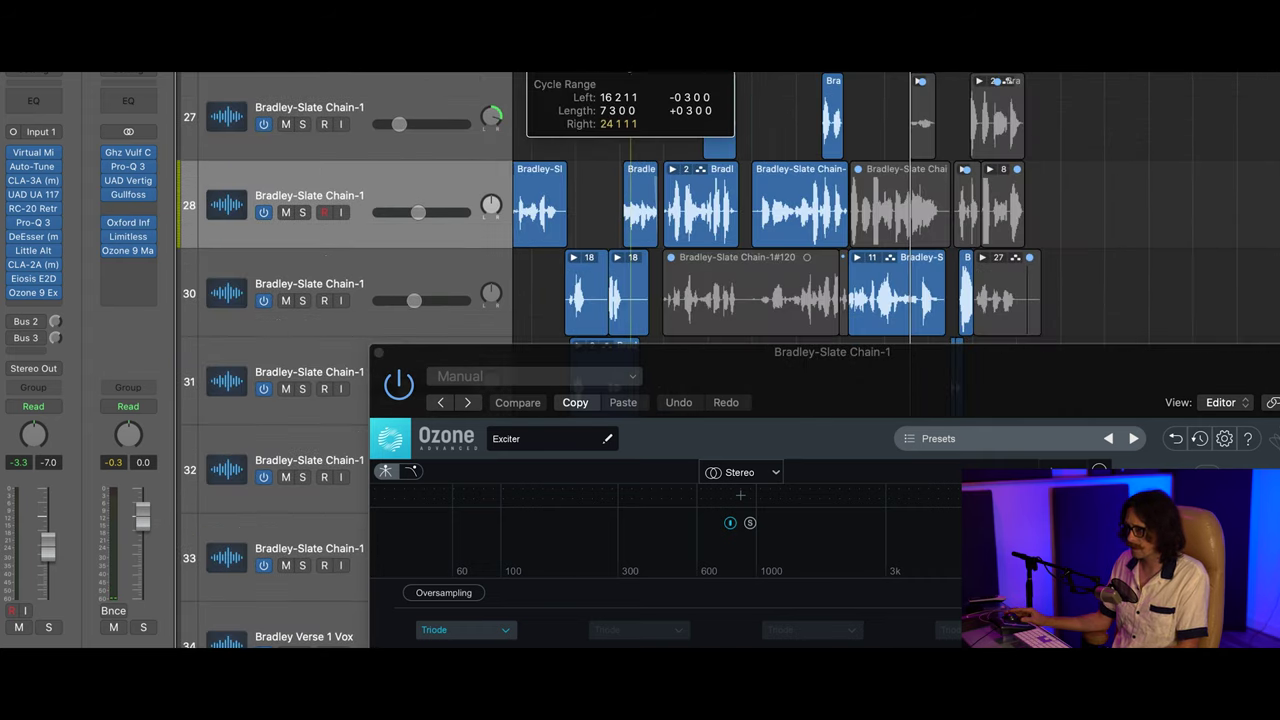
pyautogui.moveTo(802, 386); pyautogui.dragTo(660, 174)
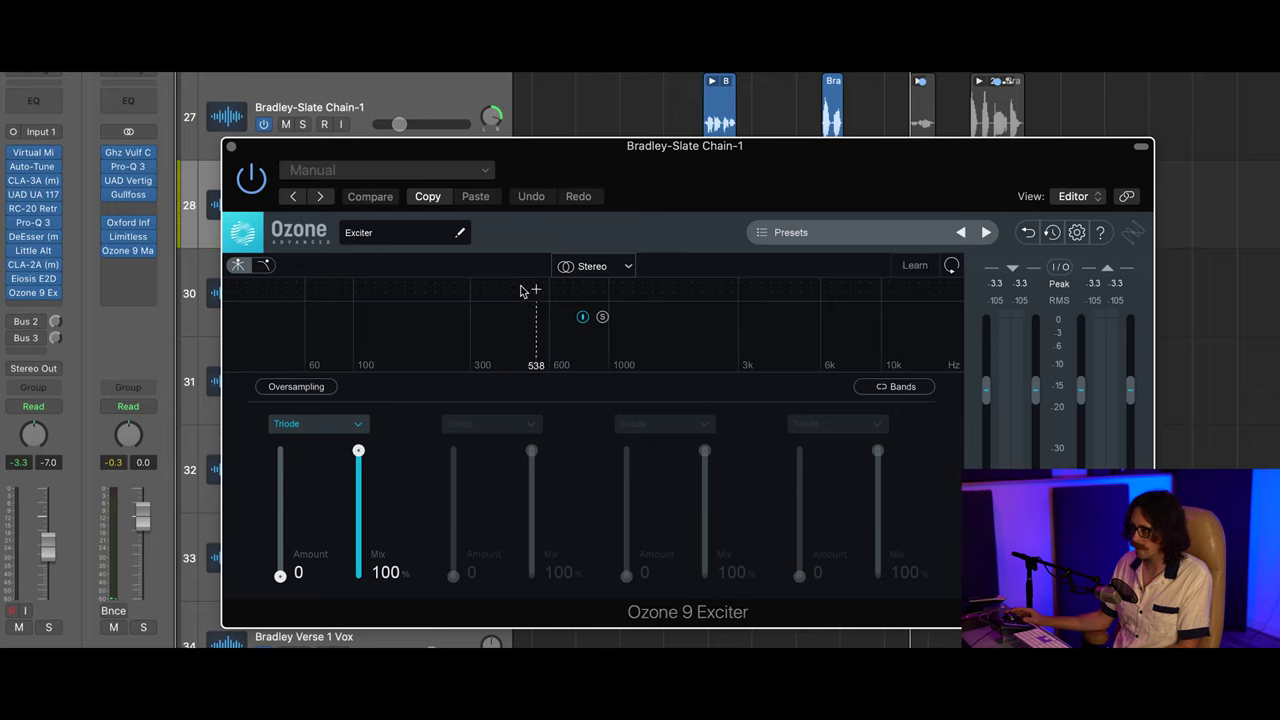
# Step: Split the Exciter into four bands with crossovers near 100 Hz, between 300 and 600 Hz, and near 3 kHz
pyautogui.click(367, 297)
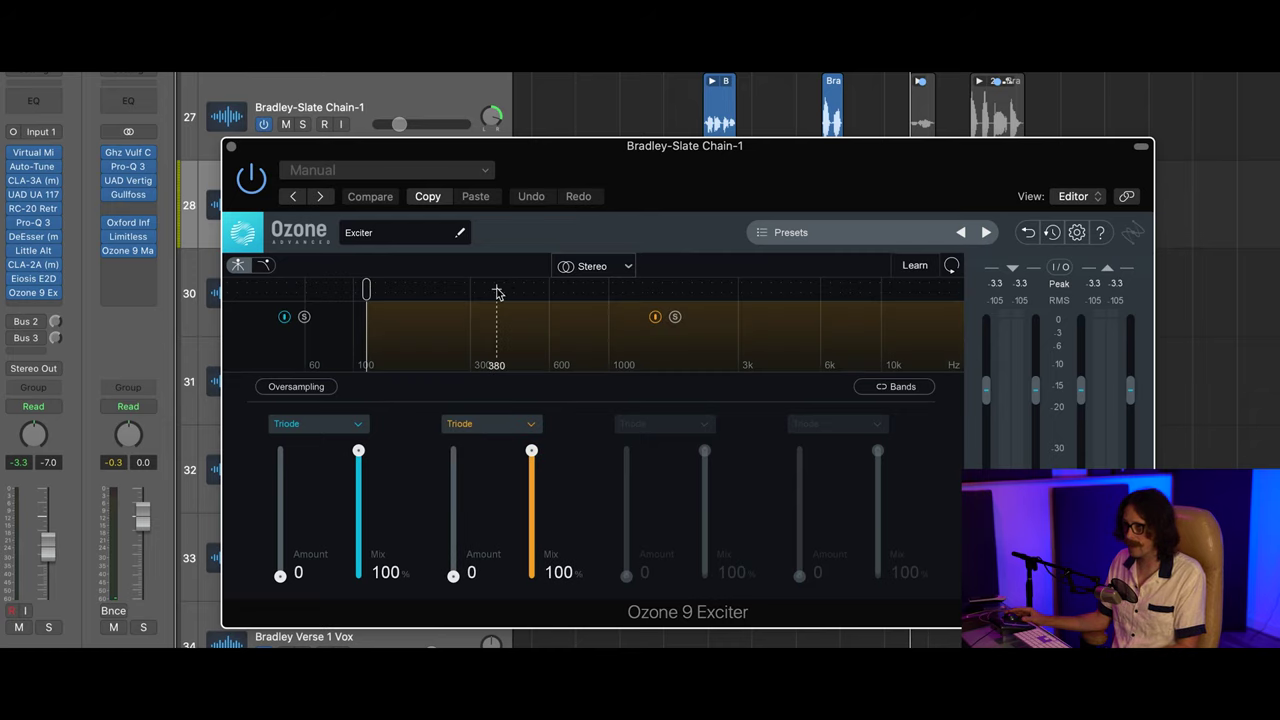
pyautogui.click(519, 290)
pyautogui.click(744, 292)
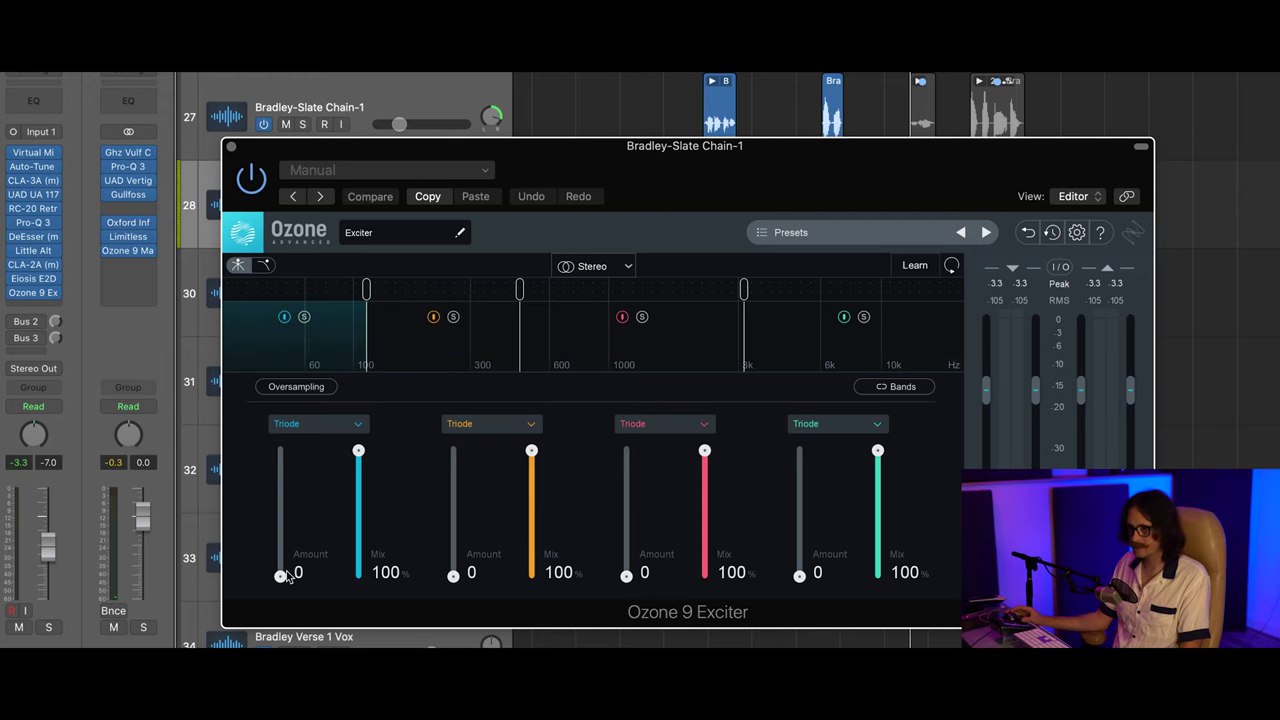
pyautogui.moveTo(286, 576)
pyautogui.mouseDown()
pyautogui.moveTo(283, 471)
pyautogui.moveTo(283, 576)
pyautogui.mouseUp()
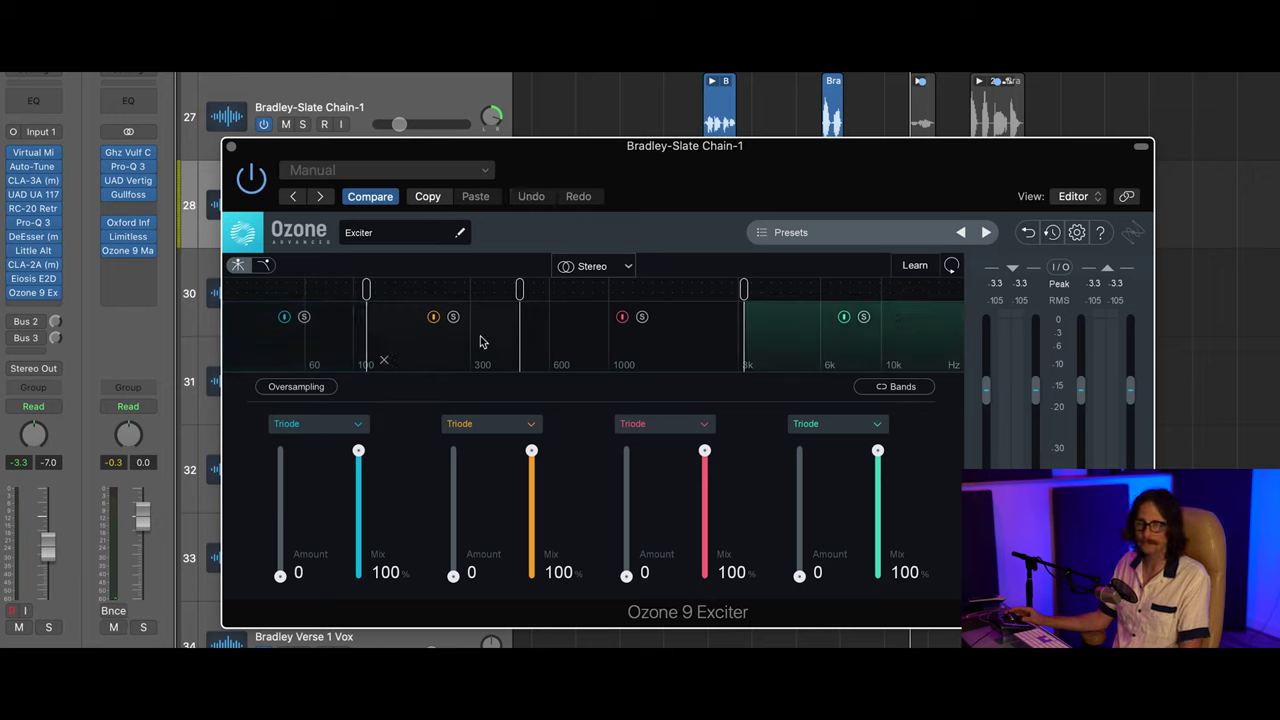
# Step: Raise all three Exciter crossovers, placing the first above 100 Hz, the second at about 768 Hz and the third above 3 kHz
pyautogui.moveTo(370, 291); pyautogui.dragTo(400, 290)
pyautogui.moveTo(522, 298); pyautogui.dragTo(535, 298)
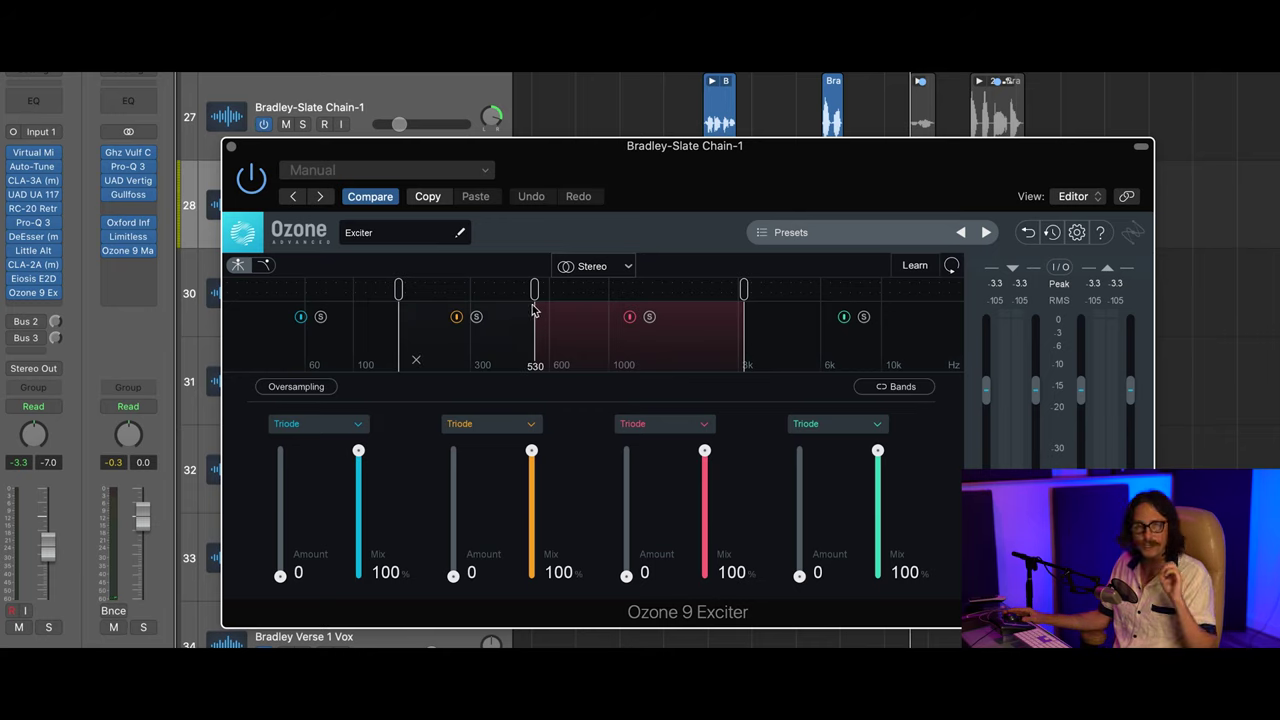
pyautogui.moveTo(533, 297); pyautogui.dragTo(577, 308)
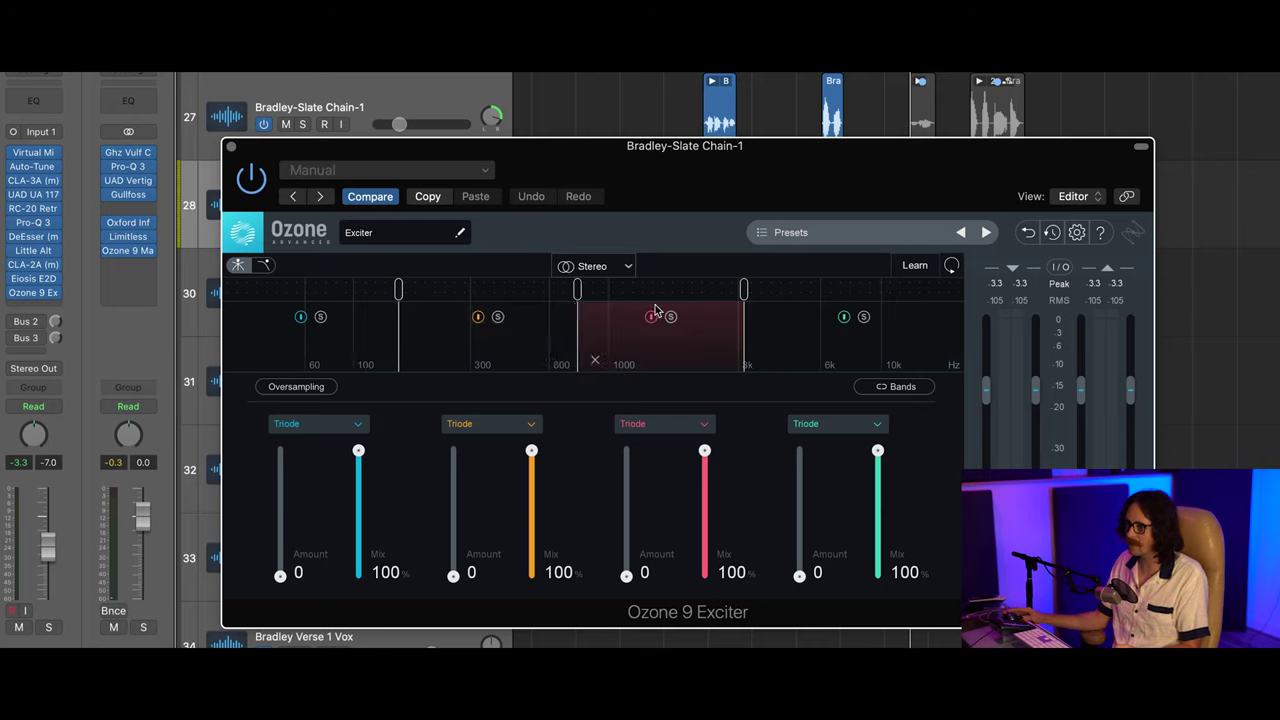
pyautogui.moveTo(742, 298); pyautogui.dragTo(760, 292)
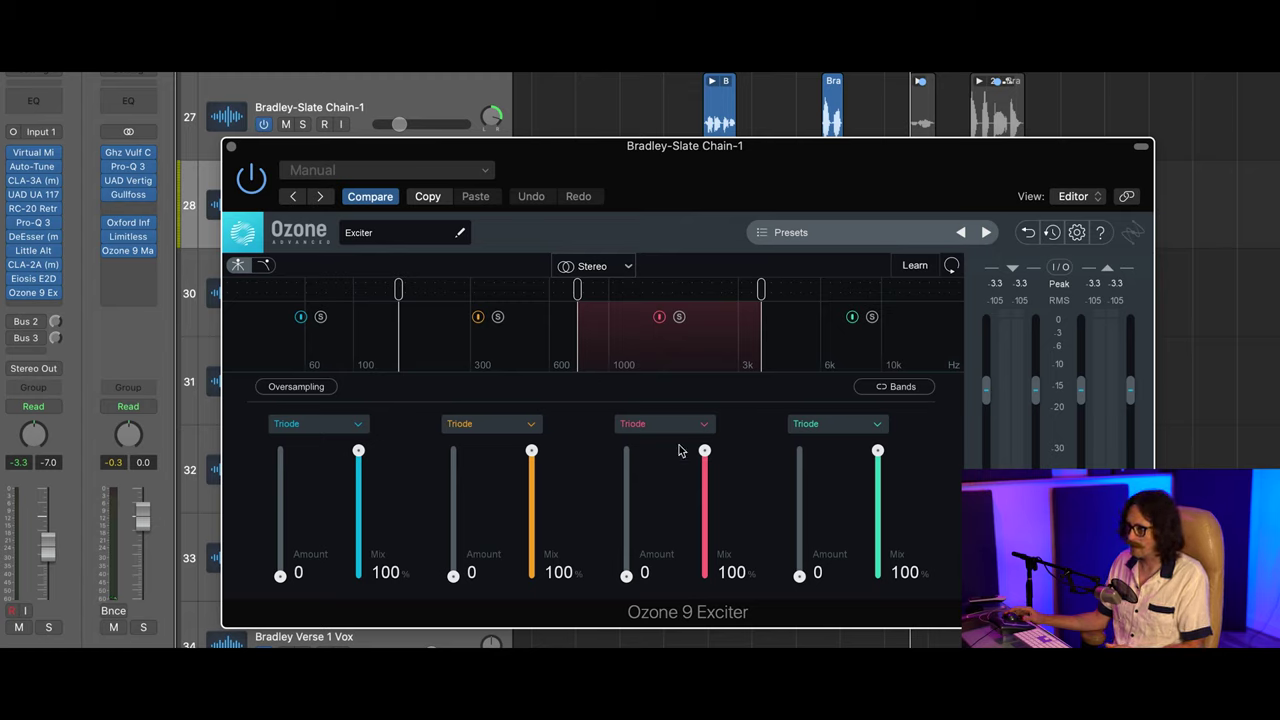
# Step: Review the saturation modes of the Exciter's third band, set it to Analog and raise its amount to 15
pyautogui.click(705, 427)
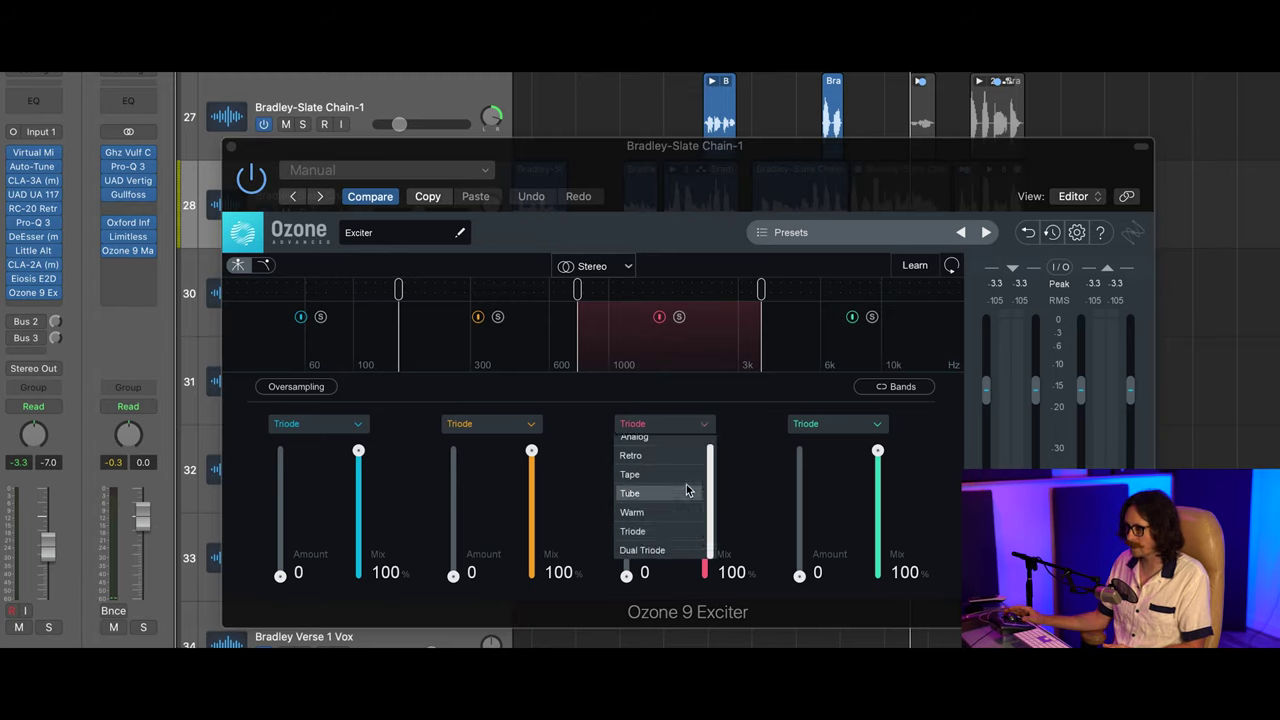
pyautogui.scroll(1, 680, 473)
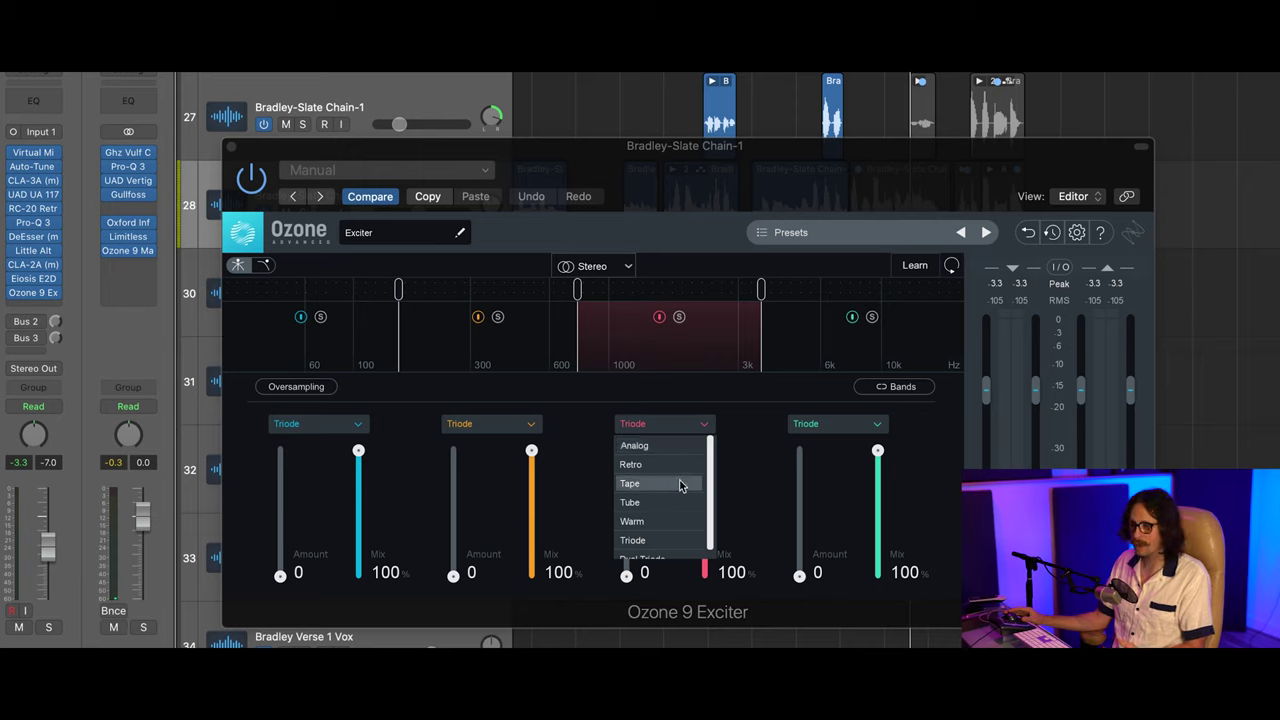
pyautogui.scroll(-1, 690, 550)
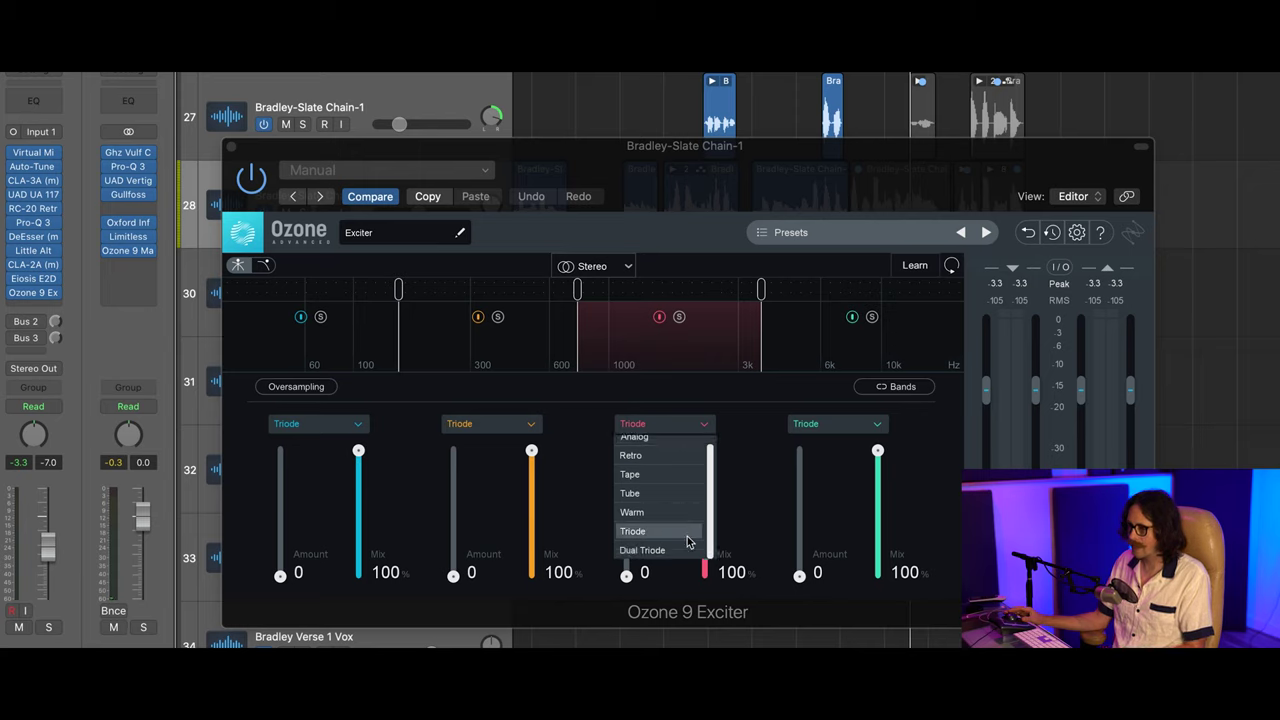
pyautogui.scroll(1, 650, 462)
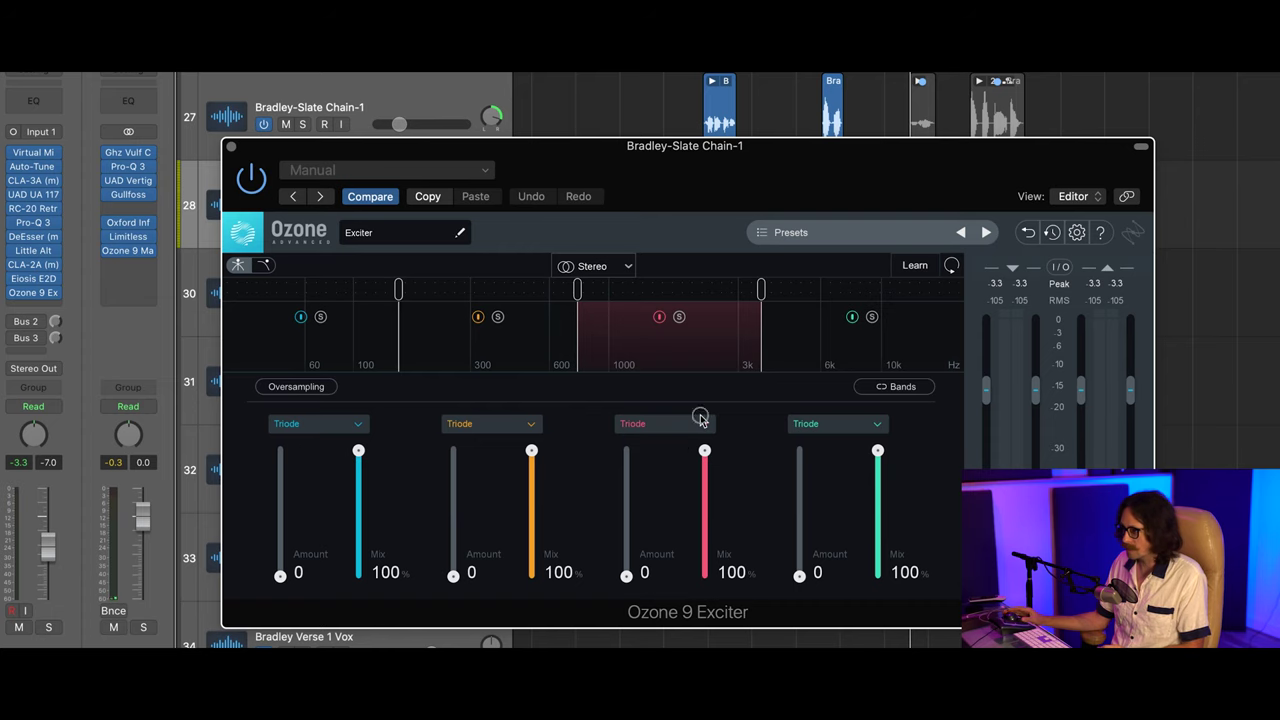
pyautogui.click(700, 421)
pyautogui.click(664, 448)
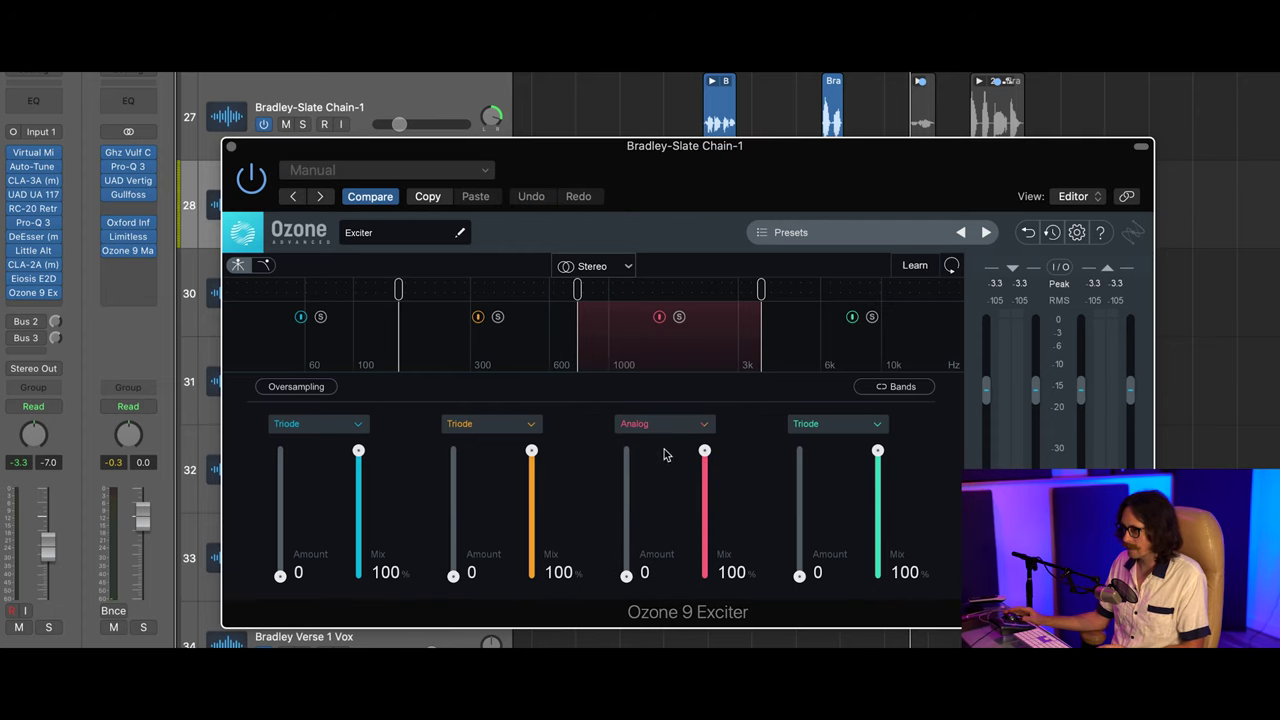
pyautogui.moveTo(623, 572); pyautogui.dragTo(655, 326)
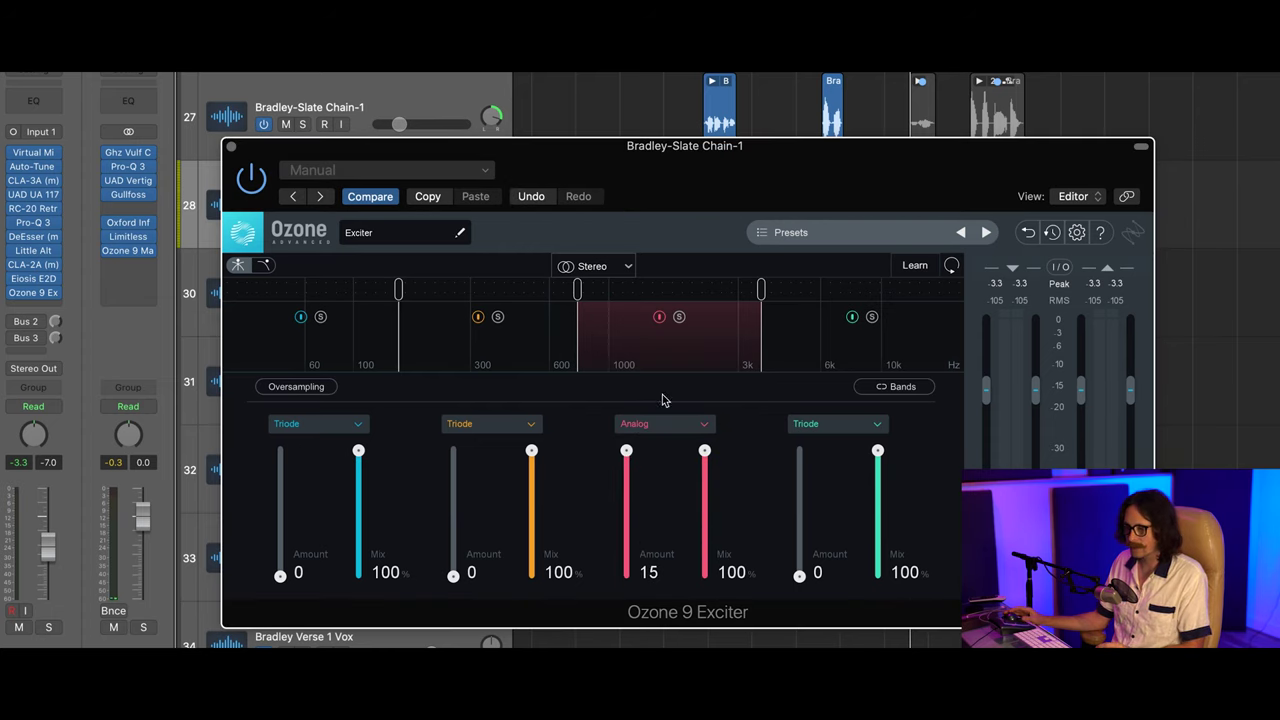
pyautogui.moveTo(626, 455); pyautogui.dragTo(618, 323)
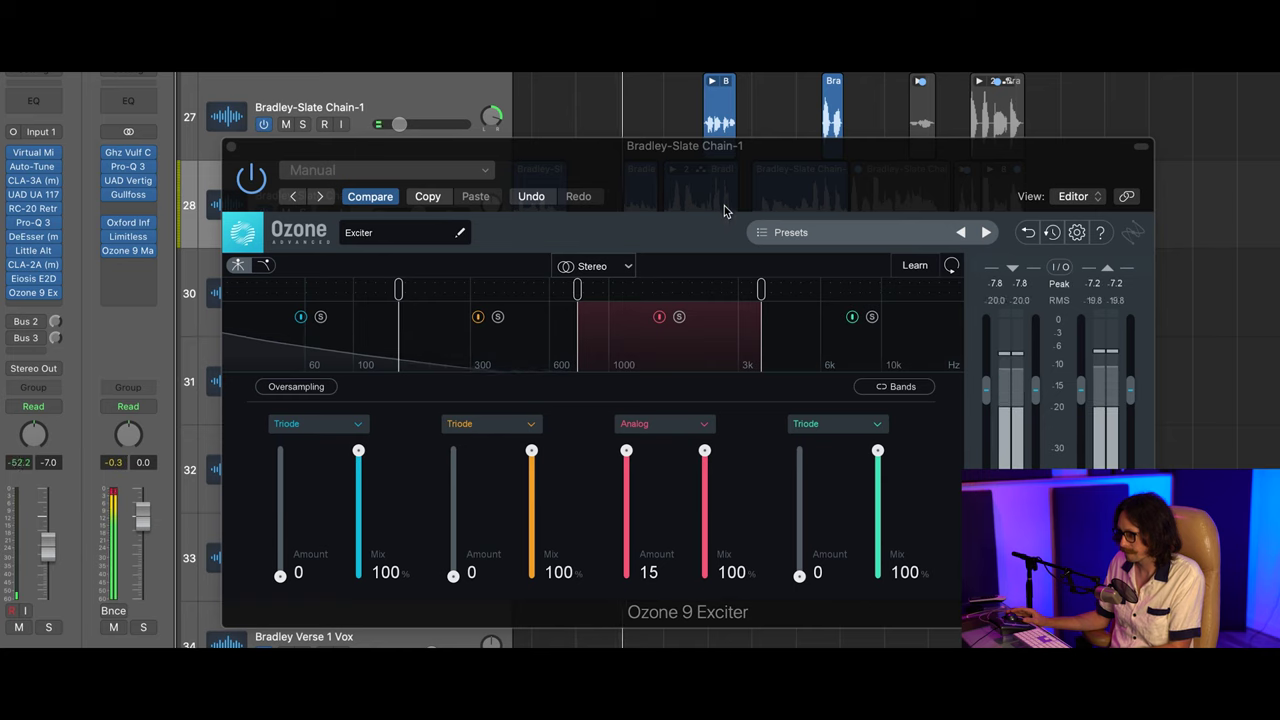
# Step: Solo the third band during looped playback and narrow it to span from just under 1 kHz to just under 3 kHz
pyautogui.press('space')
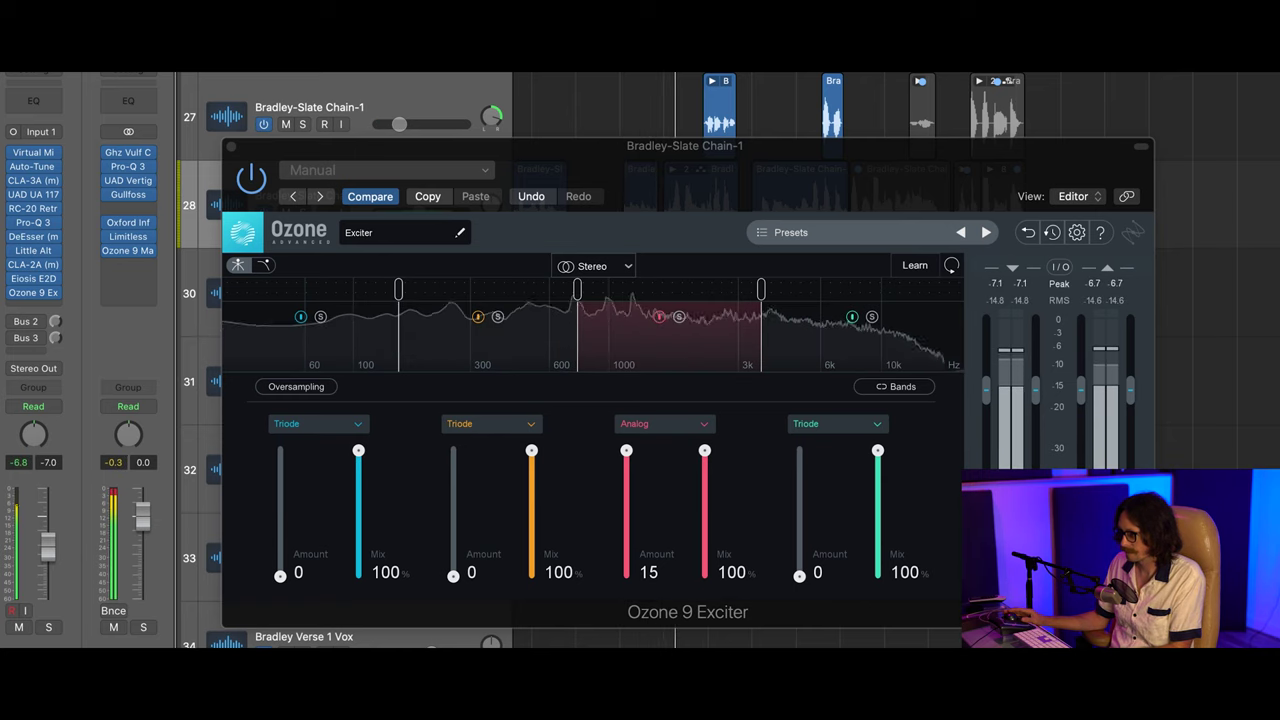
pyautogui.press('super+u')
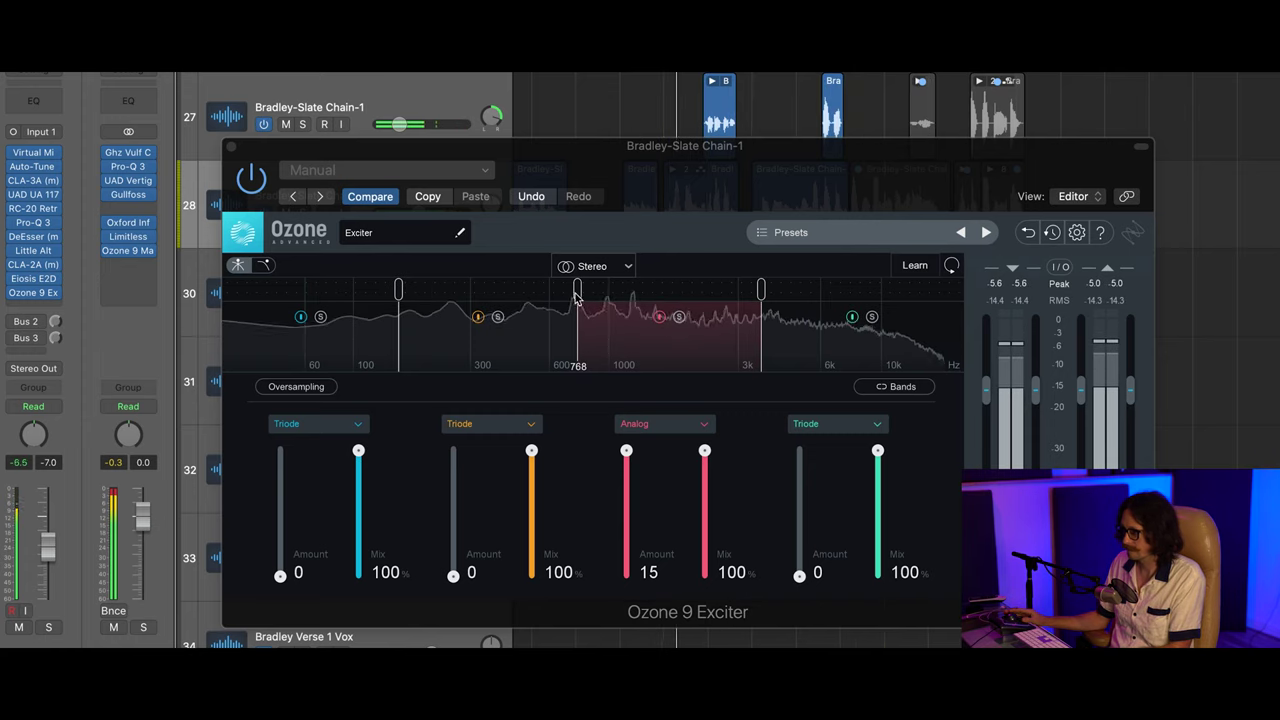
pyautogui.click(585, 330)
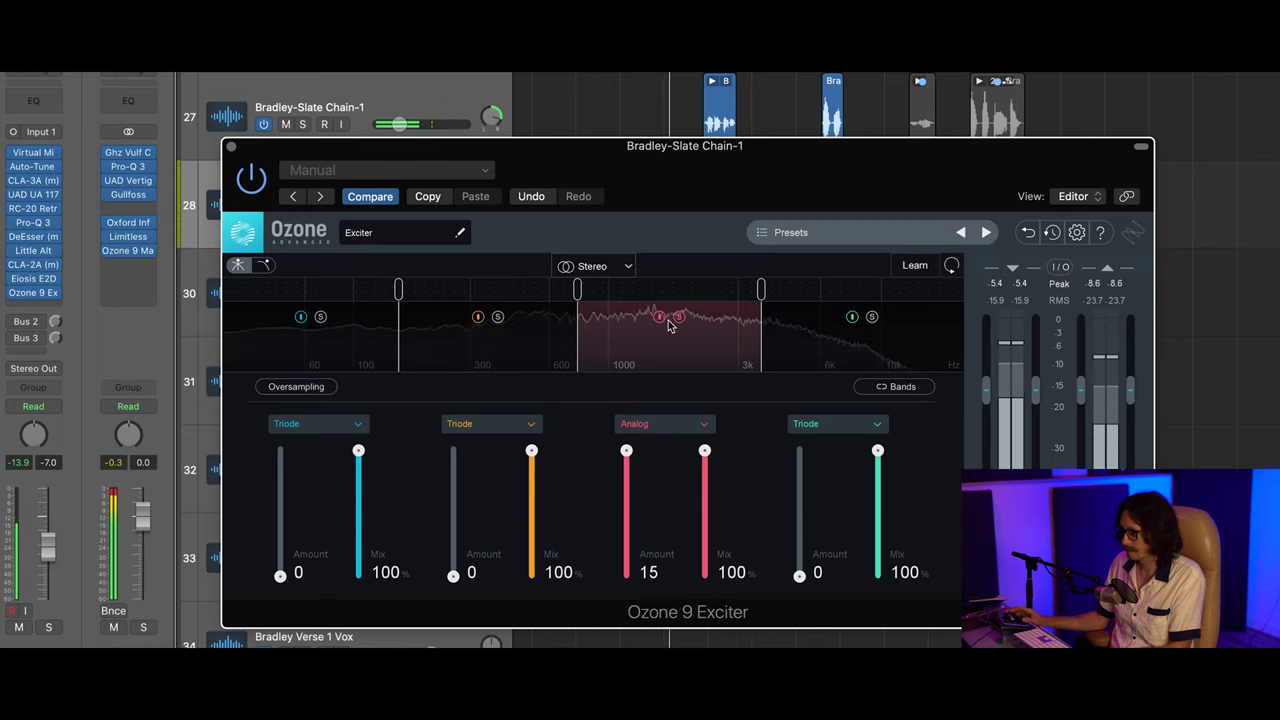
pyautogui.moveTo(578, 295); pyautogui.dragTo(594, 292)
pyautogui.moveTo(763, 305); pyautogui.dragTo(723, 292)
# Step: Audition the Retro, Tape and Tube saturation modes on the soloed third band during playback
pyautogui.click(697, 435)
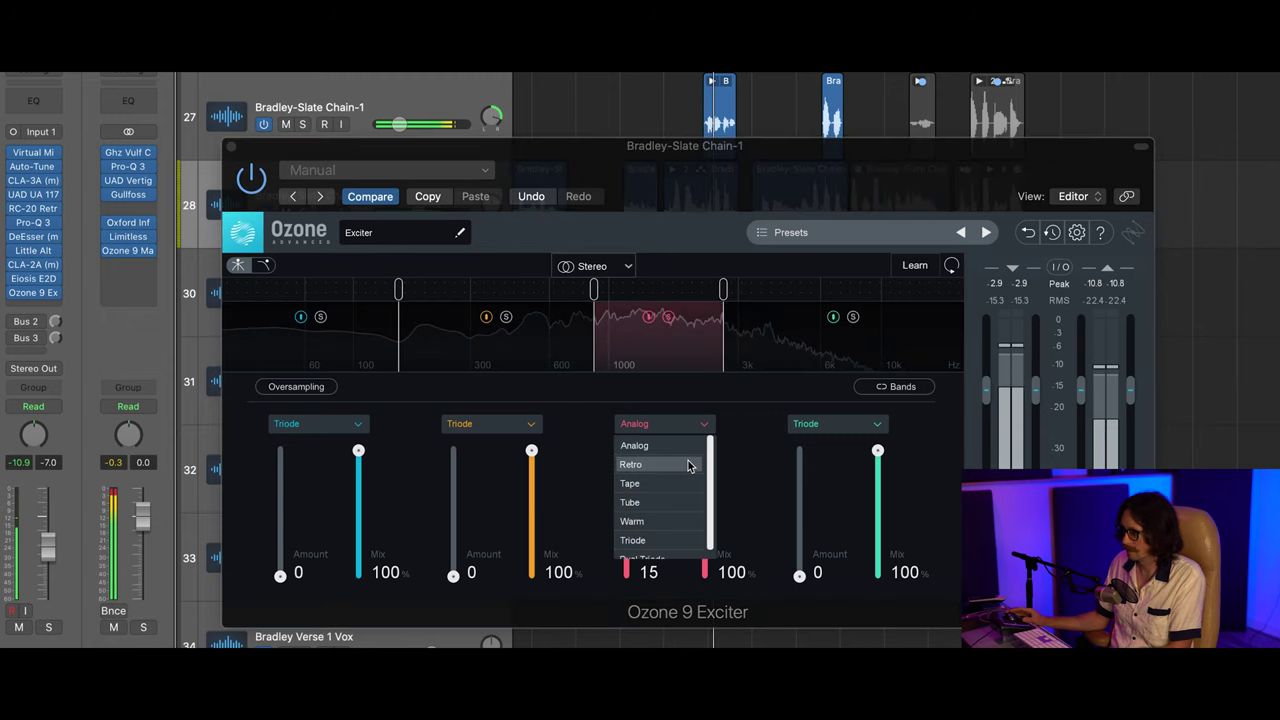
pyautogui.click(686, 465)
pyautogui.click(685, 432)
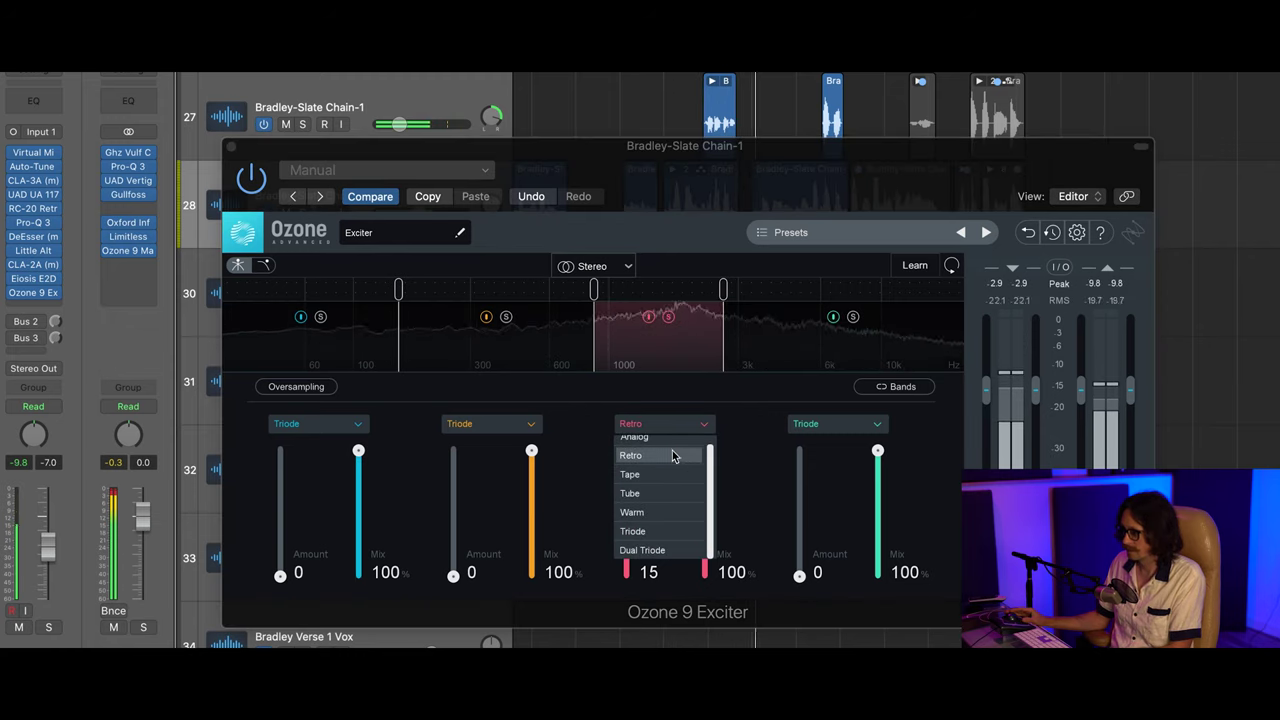
pyautogui.scroll(-1, 655, 474)
pyautogui.click(655, 474)
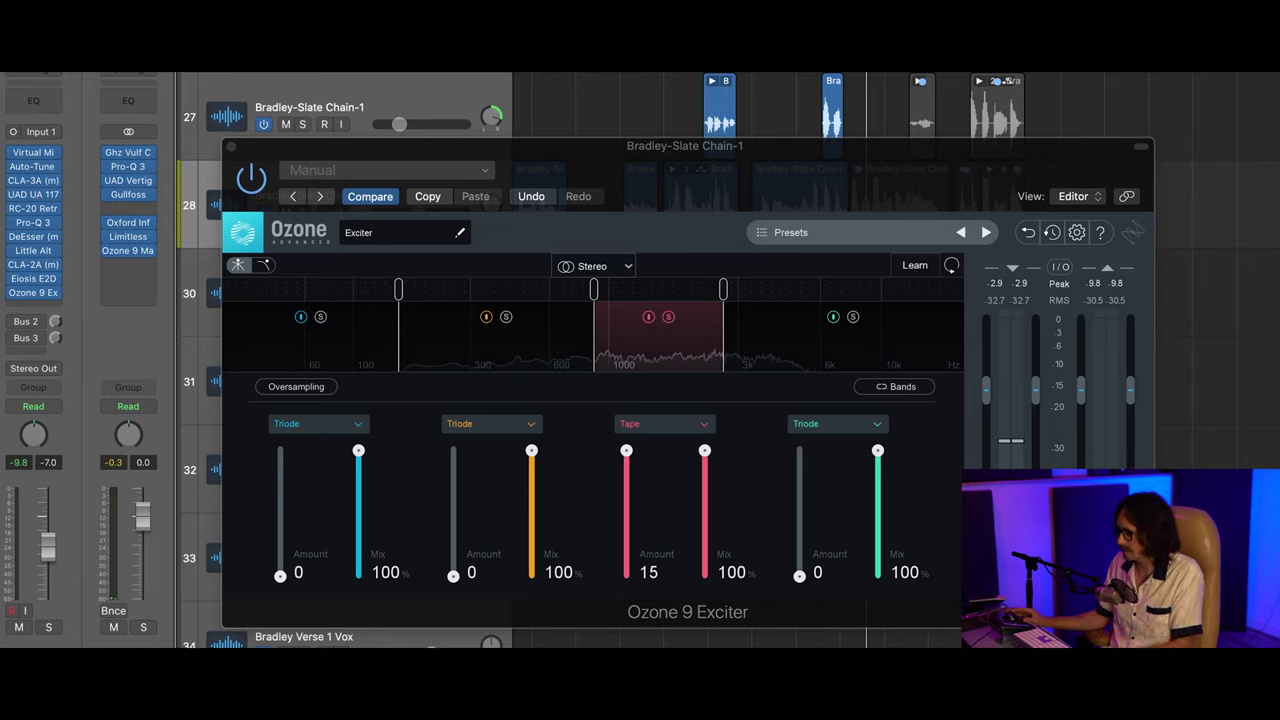
pyautogui.click(686, 428)
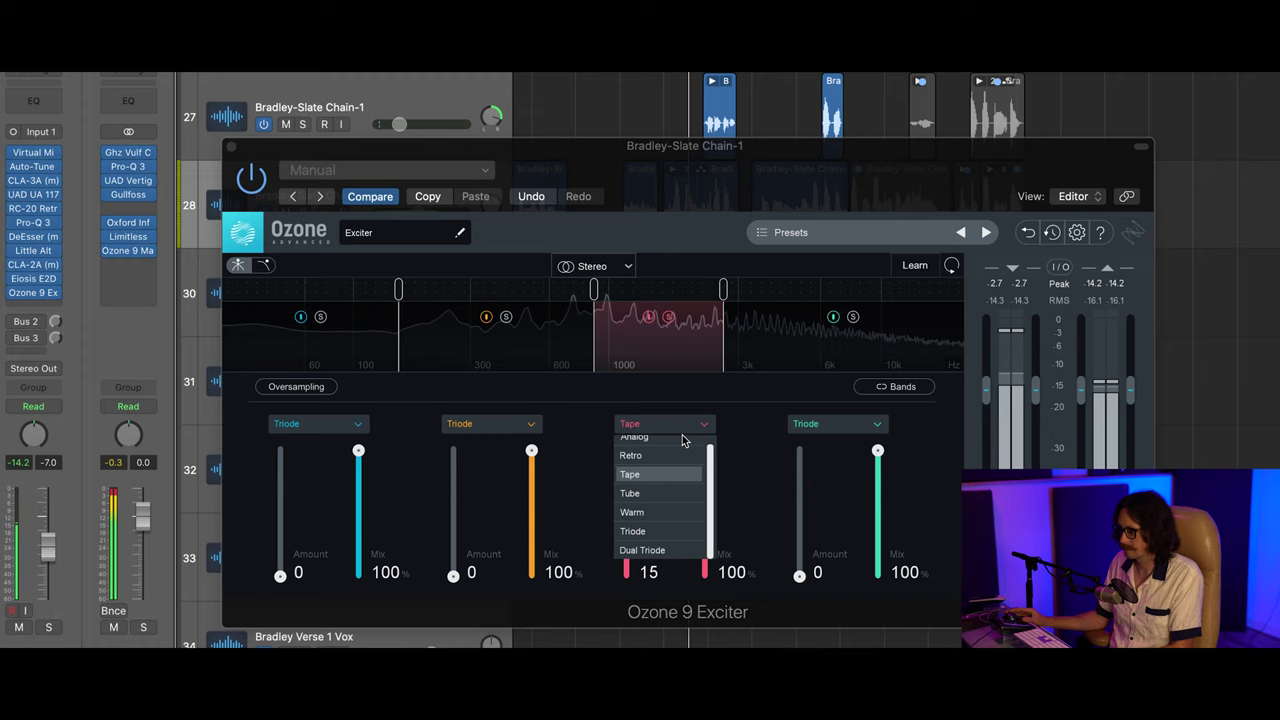
pyautogui.click(658, 495)
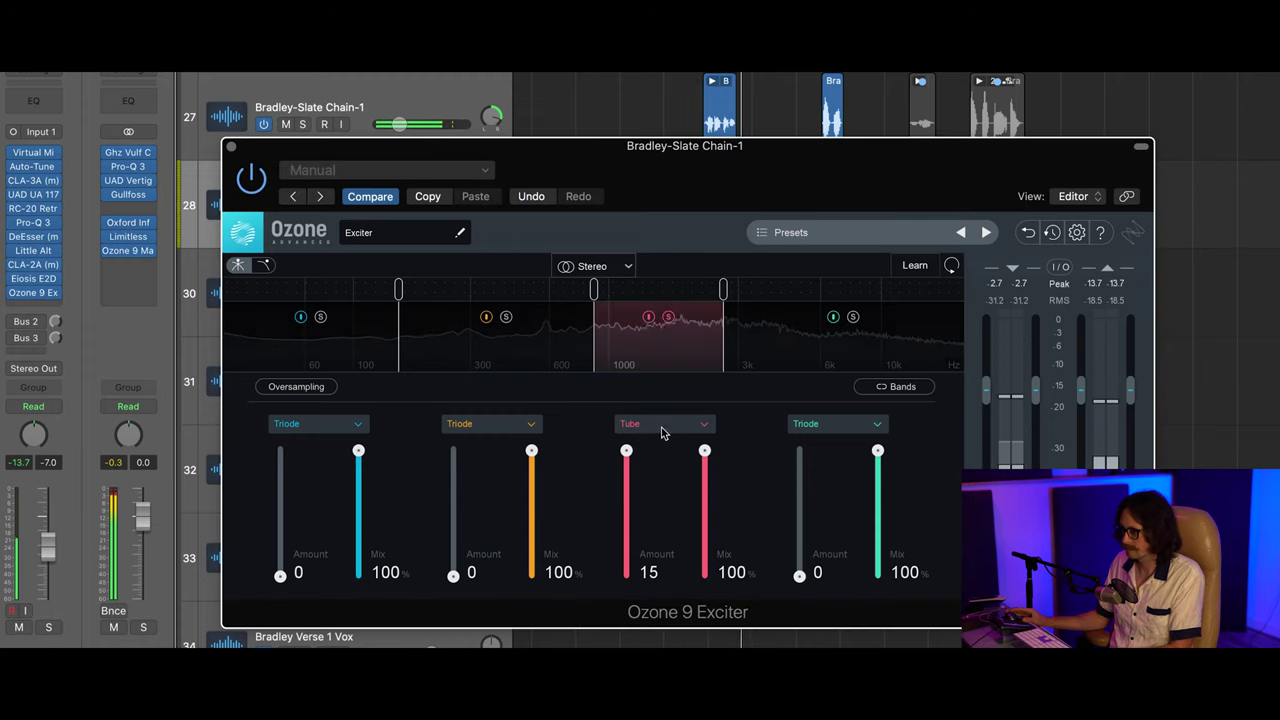
# Step: Audition the Warm and Triode modes on the third band and switch it to Dual Triode
pyautogui.click(661, 432)
pyautogui.click(662, 517)
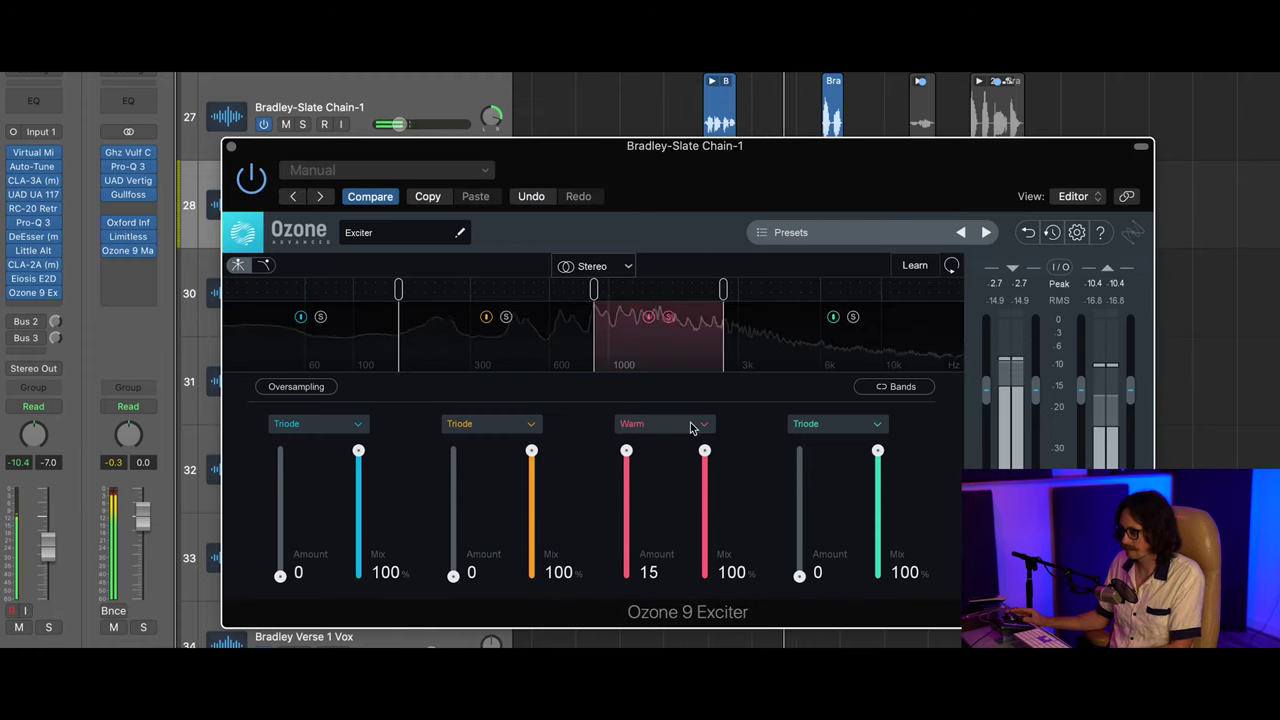
pyautogui.click(690, 428)
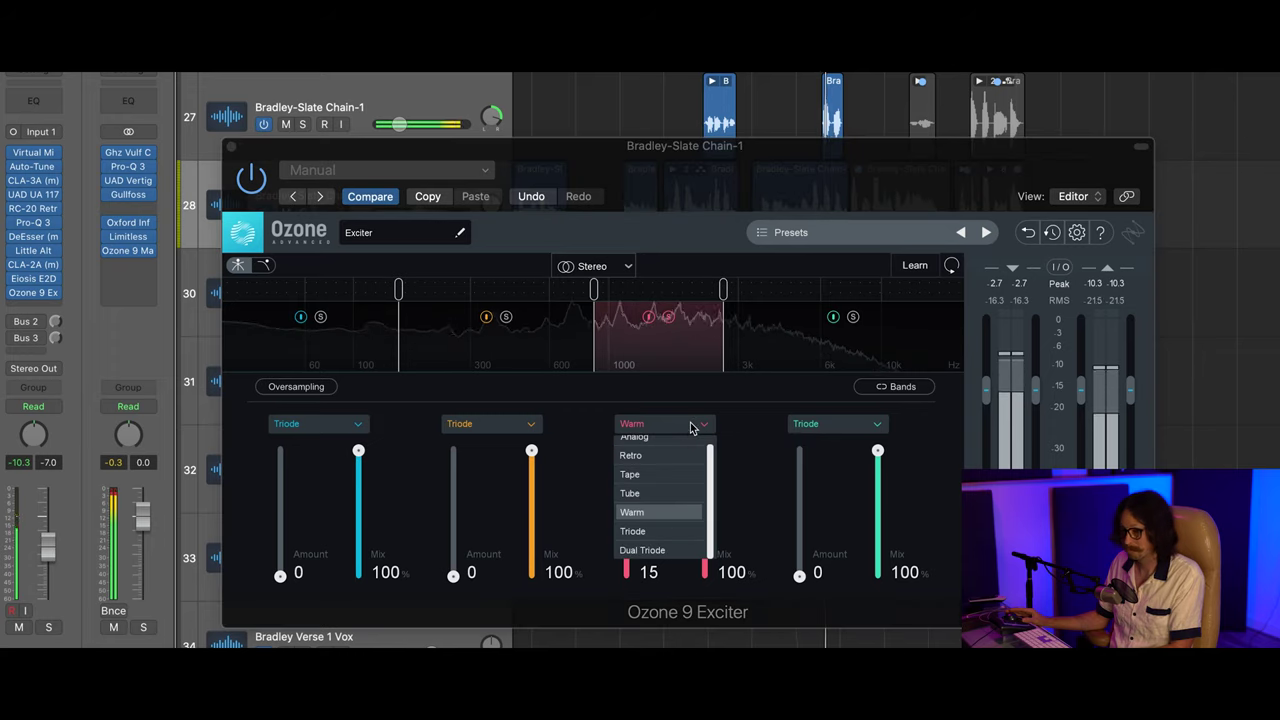
pyautogui.click(688, 531)
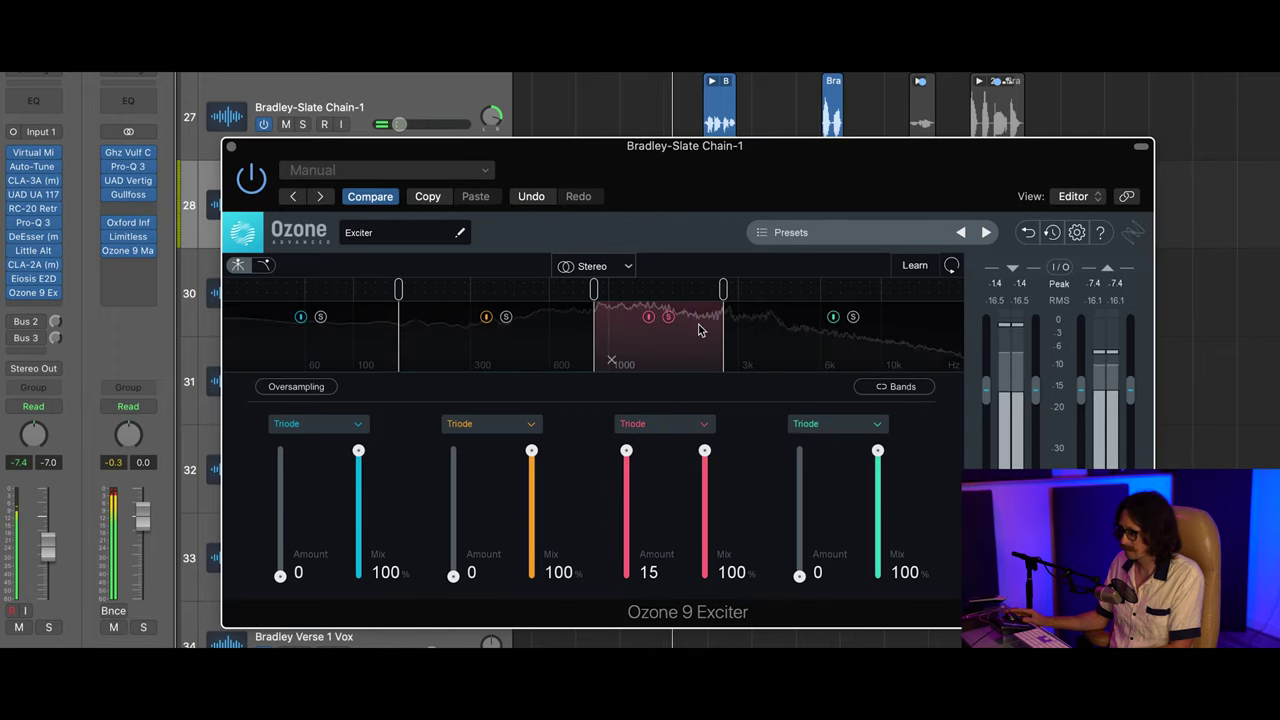
pyautogui.click(663, 426)
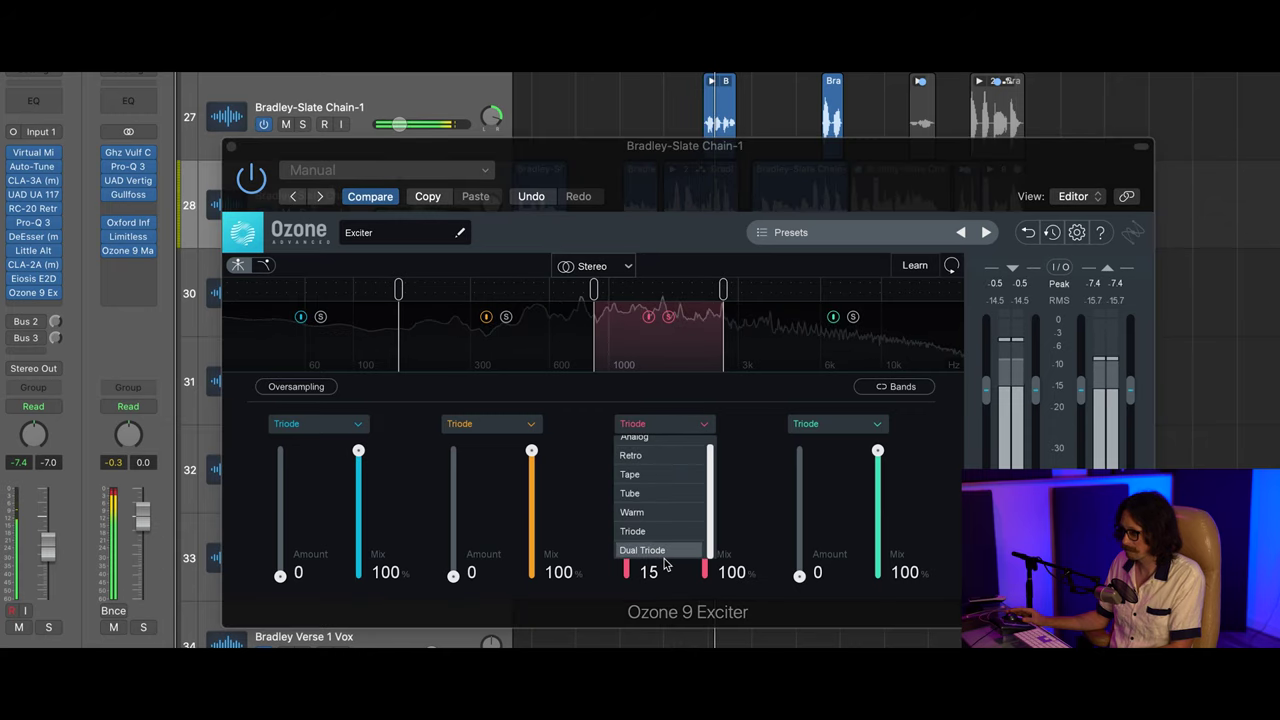
pyautogui.click(660, 551)
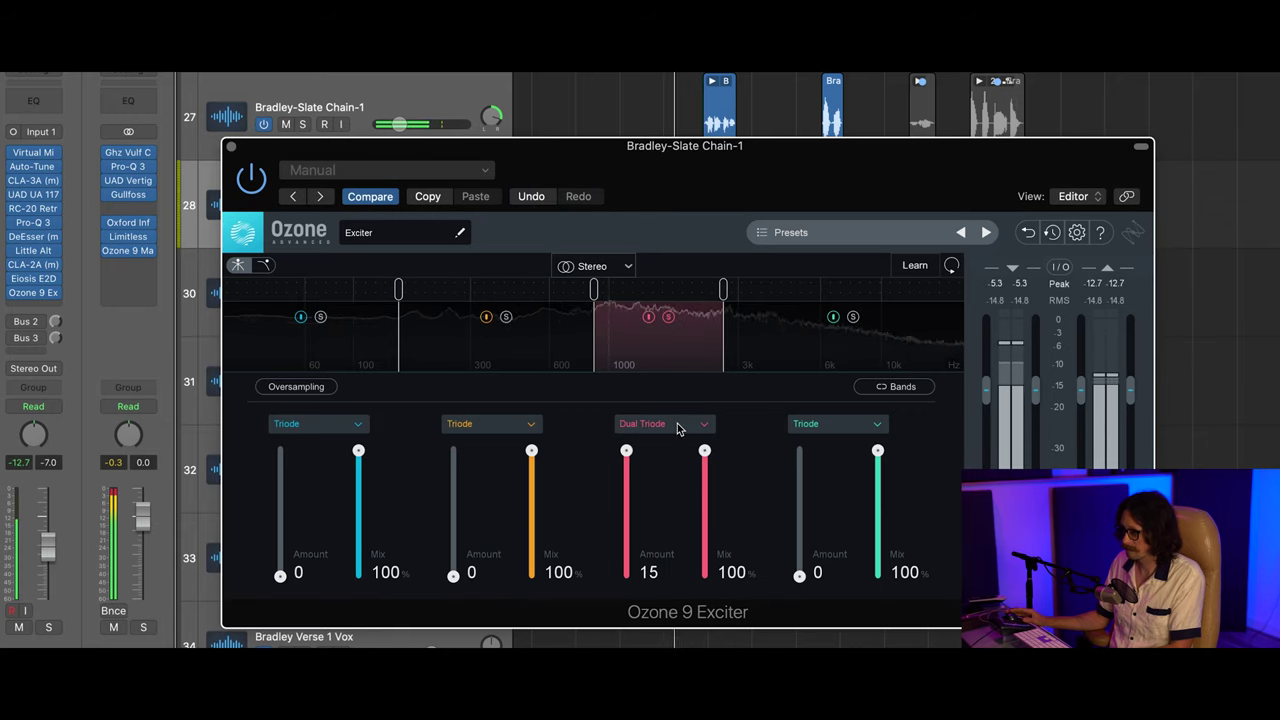
# Step: Switch the third band to Tape mode, lower its mix to about 67.3% and reduce its amount to 12
pyautogui.click(677, 423)
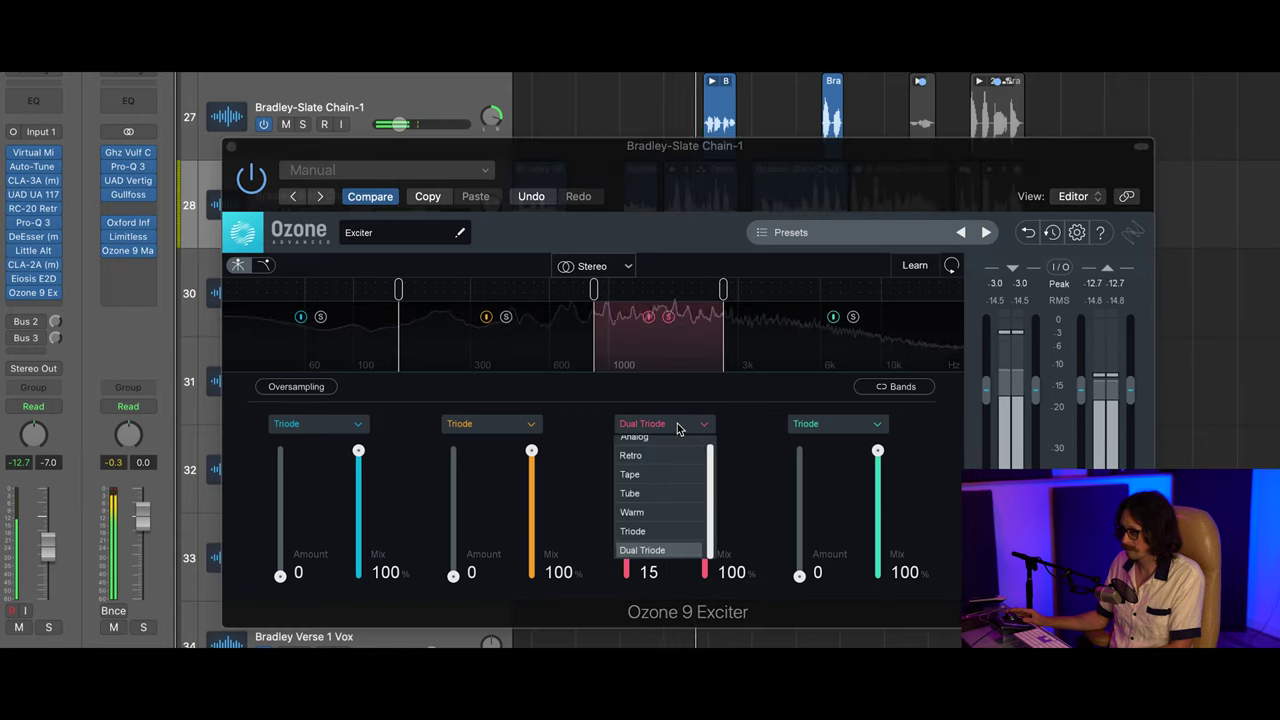
pyautogui.click(662, 485)
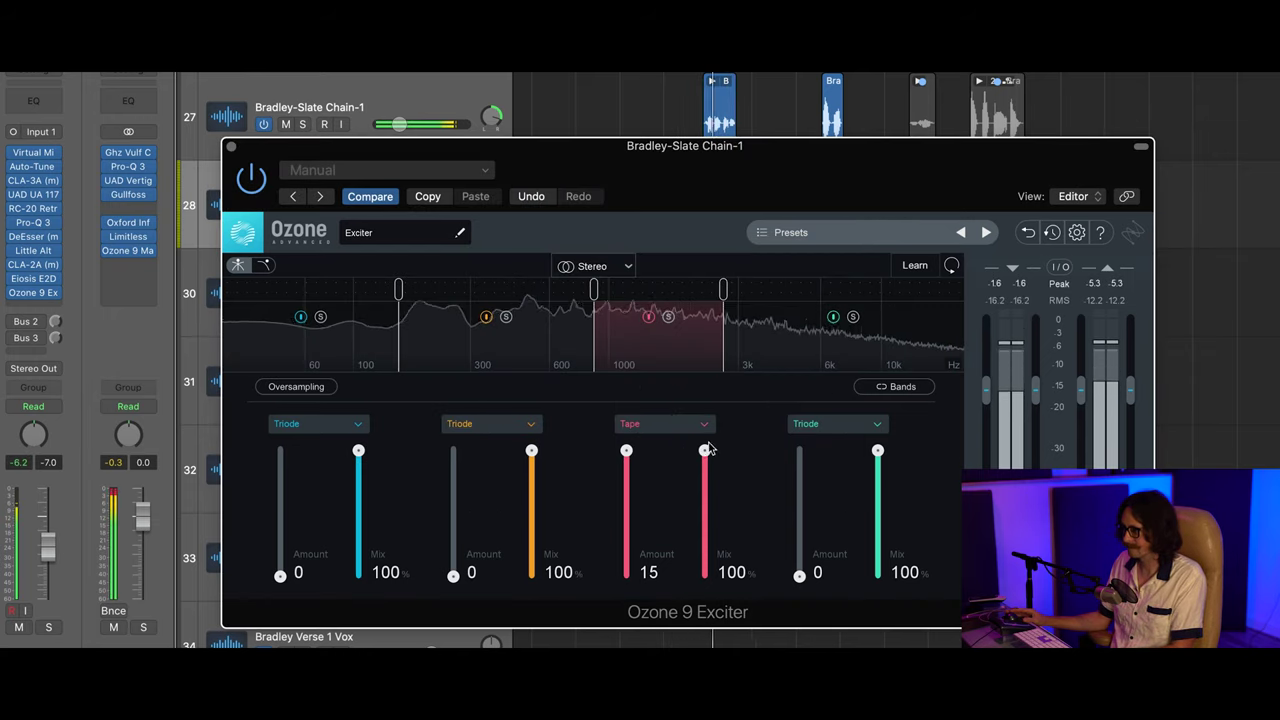
pyautogui.moveTo(705, 452); pyautogui.dragTo(694, 491)
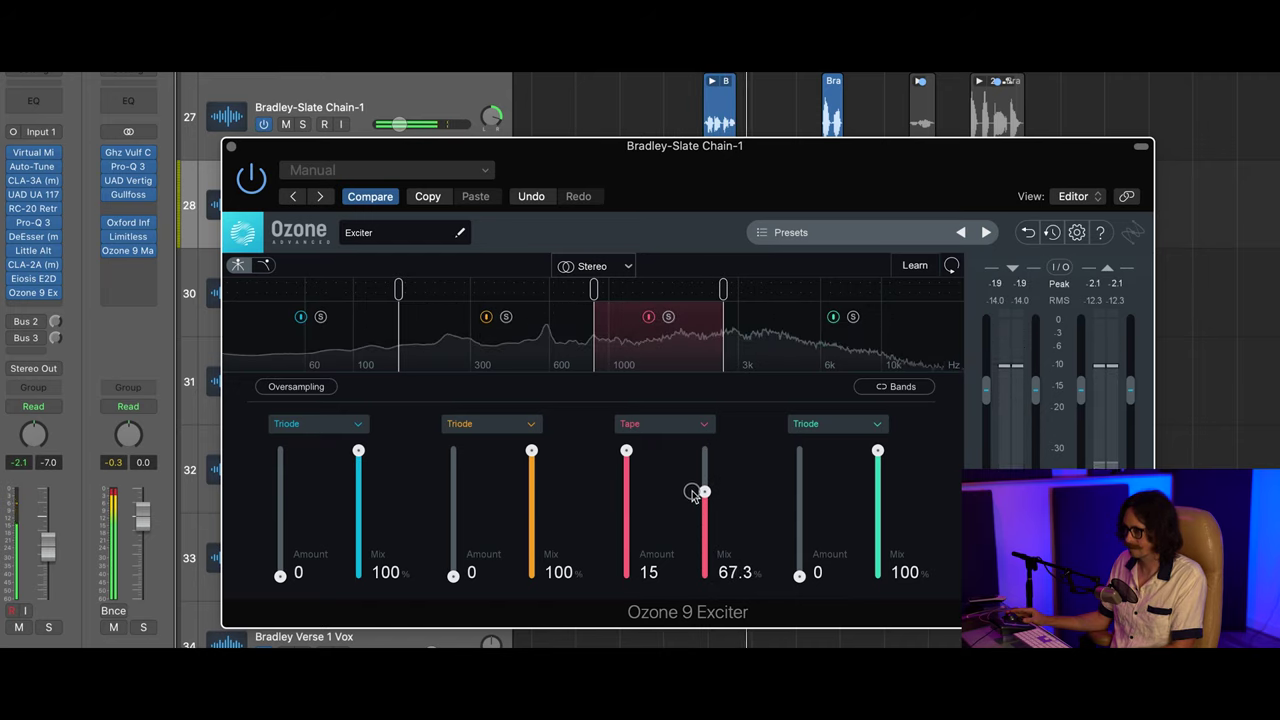
pyautogui.moveTo(627, 450); pyautogui.dragTo(625, 479)
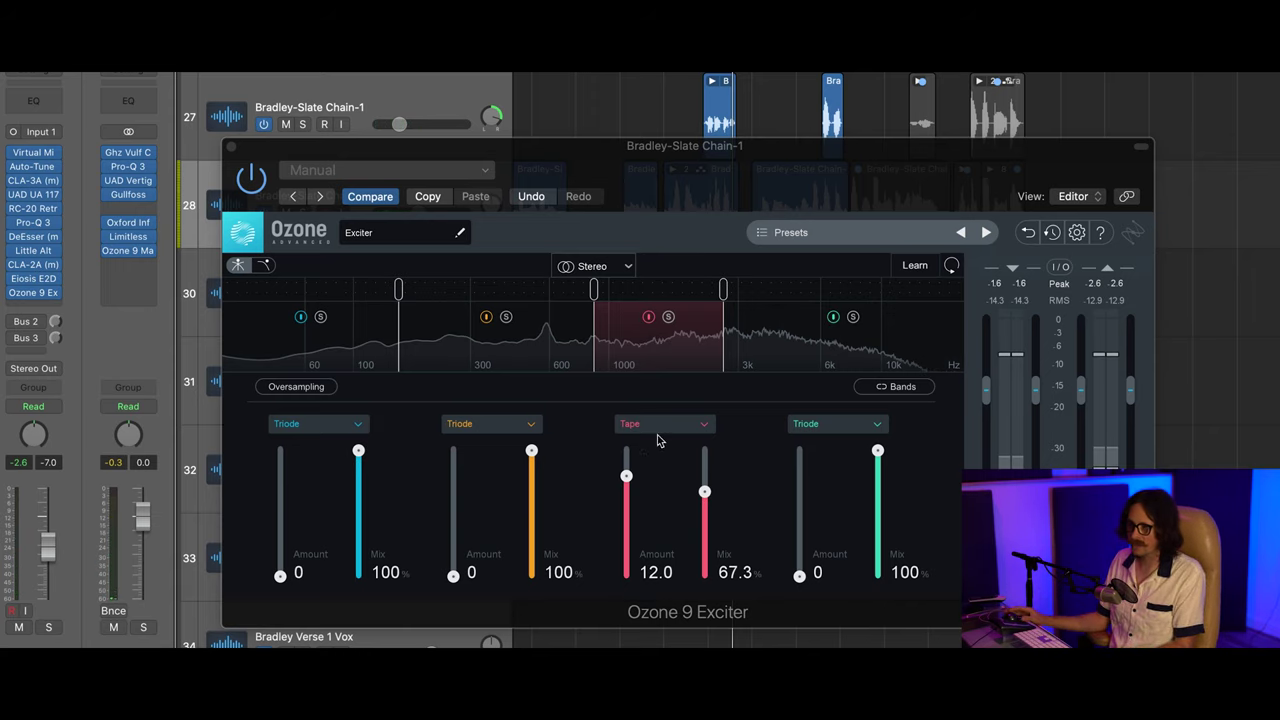
# Step: Restart playback and audition the Analog and Retro saturation modes on the third band
pyautogui.click(661, 425)
pyautogui.click(746, 447)
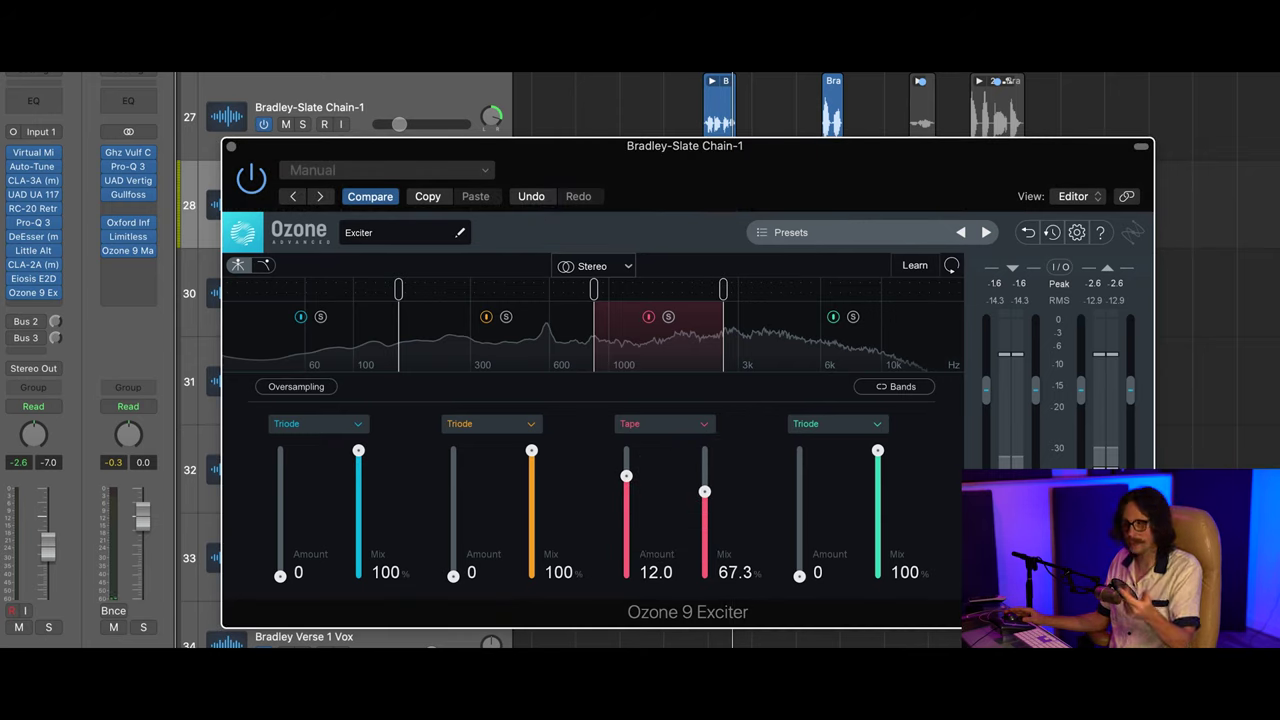
pyautogui.press('space')
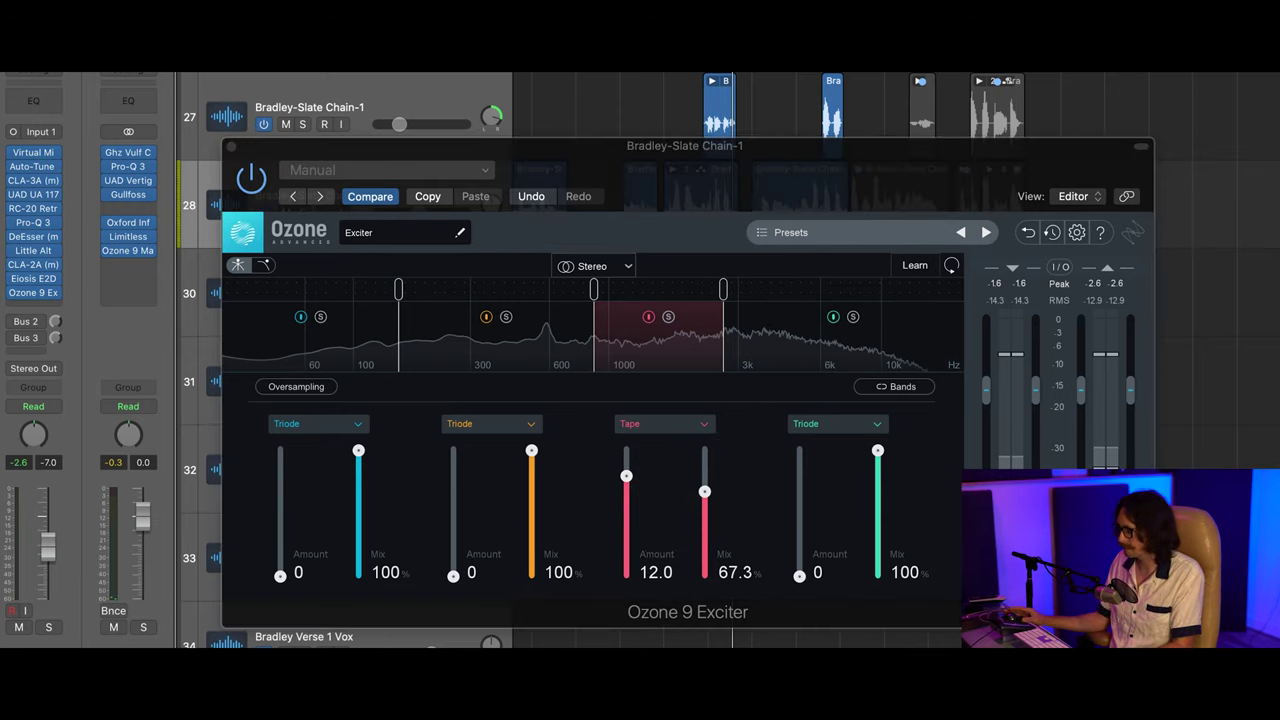
pyautogui.click(660, 428)
pyautogui.click(655, 449)
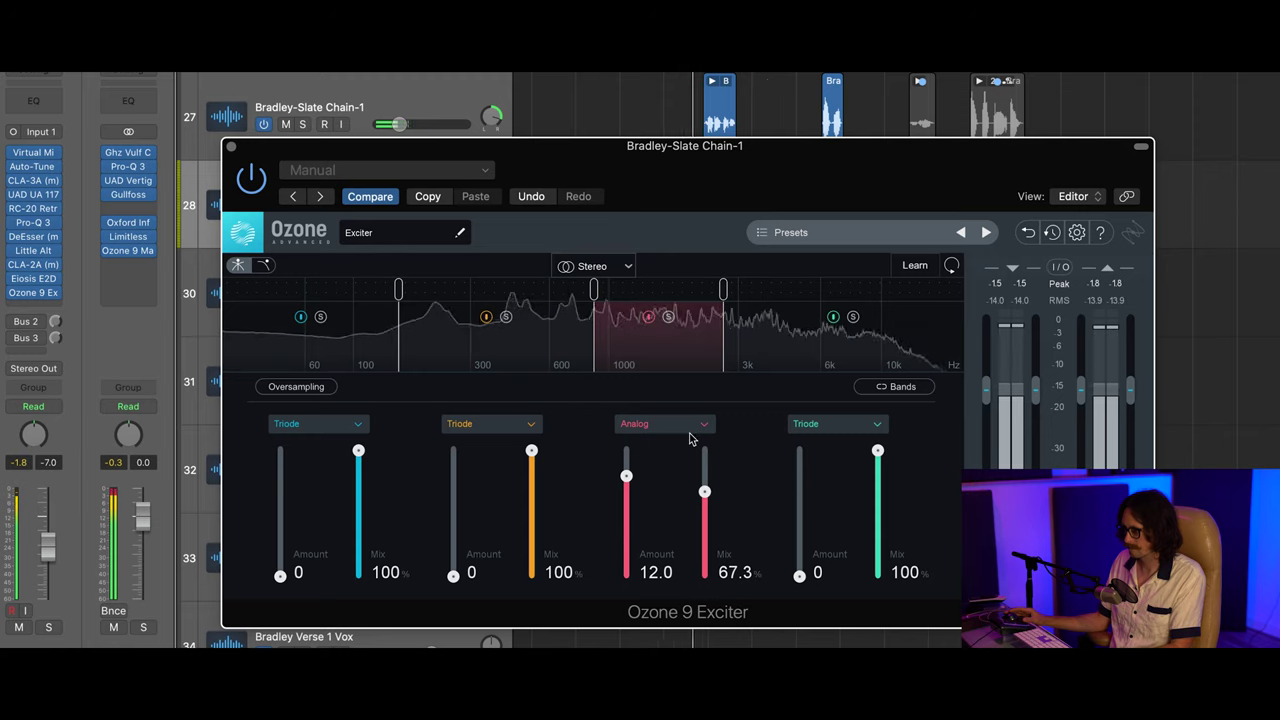
pyautogui.click(689, 427)
pyautogui.click(658, 467)
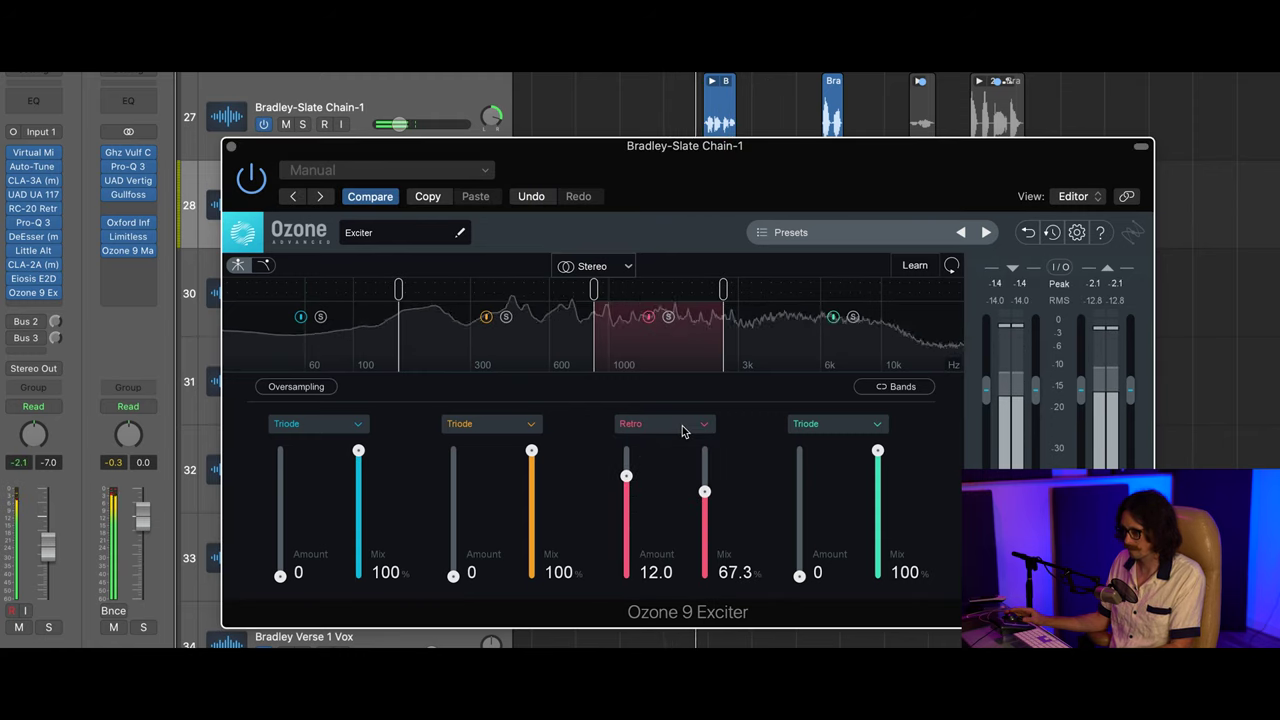
# Step: Switch the third band through Tube to Warm mode and compare the sound with the Exciter bypassed and active
pyautogui.click(682, 431)
pyautogui.click(677, 502)
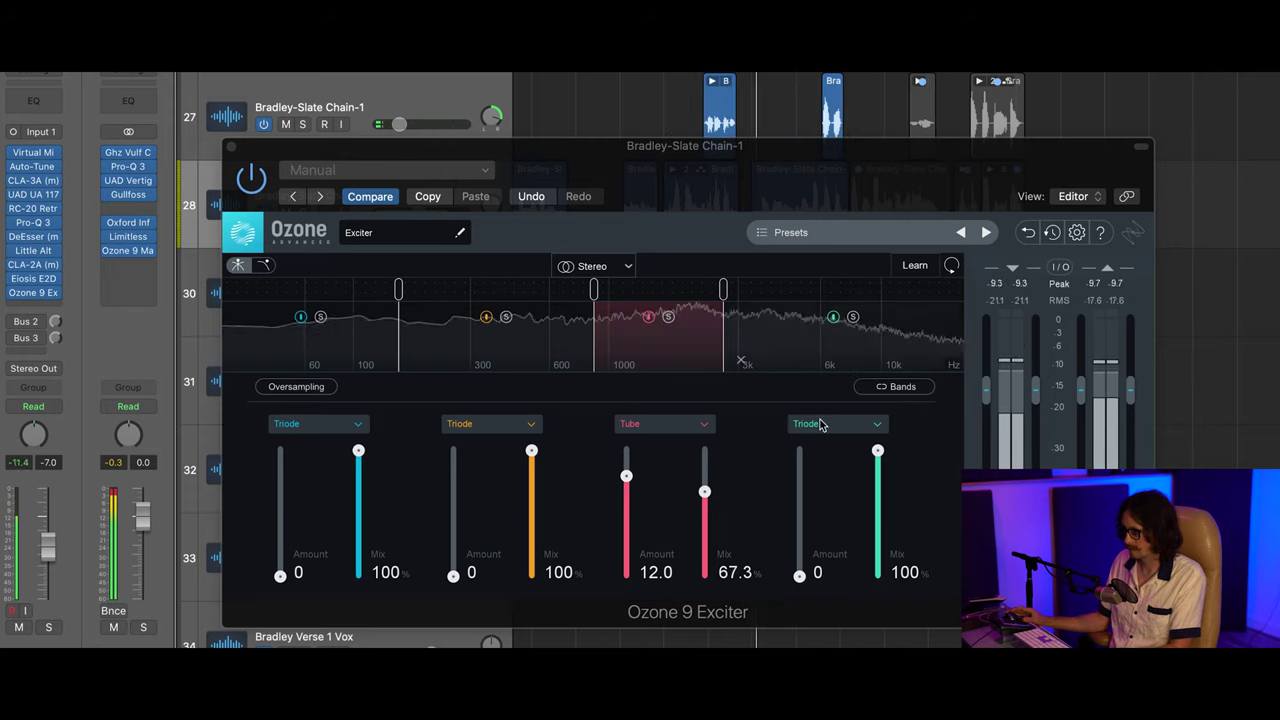
pyautogui.click(694, 423)
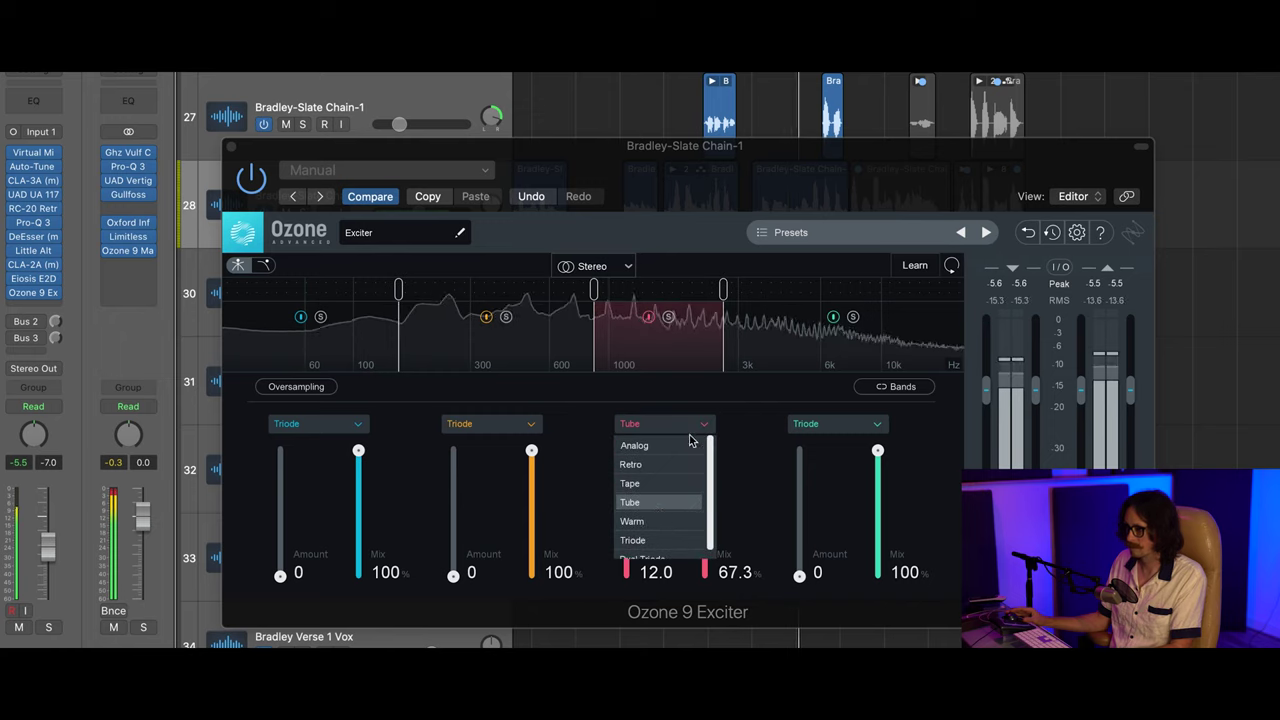
pyautogui.click(663, 524)
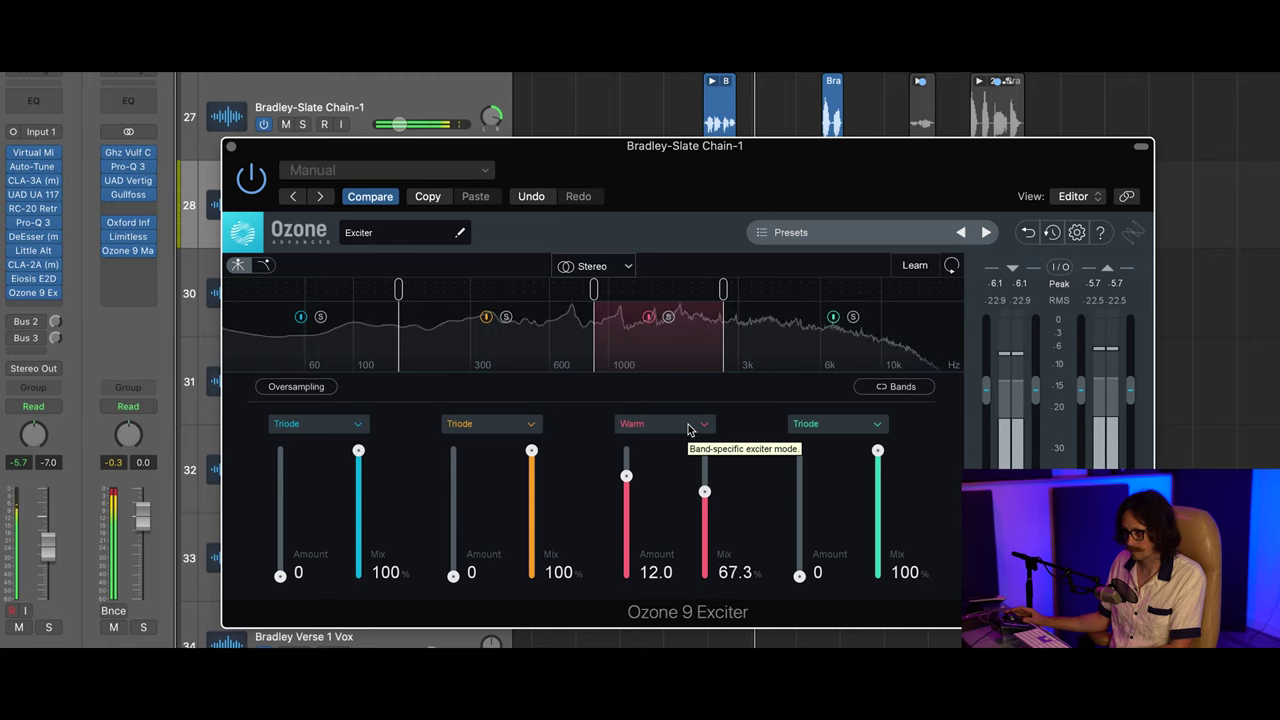
pyautogui.click(251, 180)
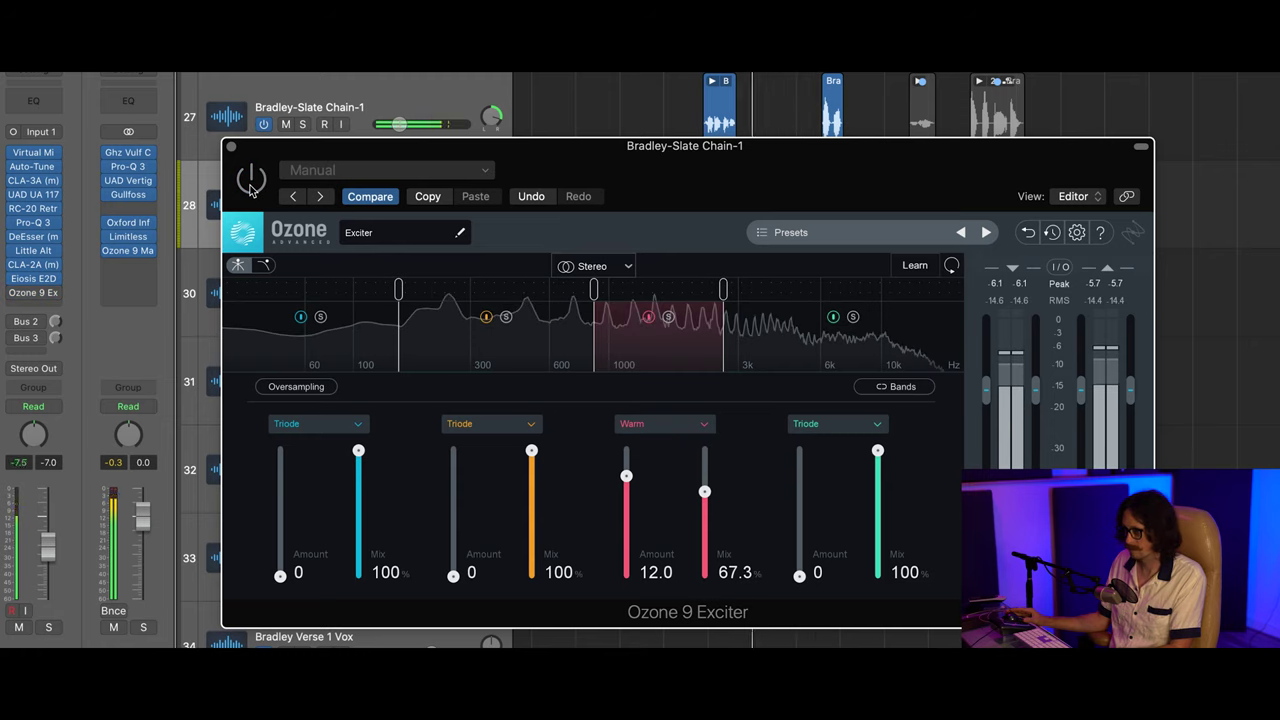
pyautogui.click(250, 182)
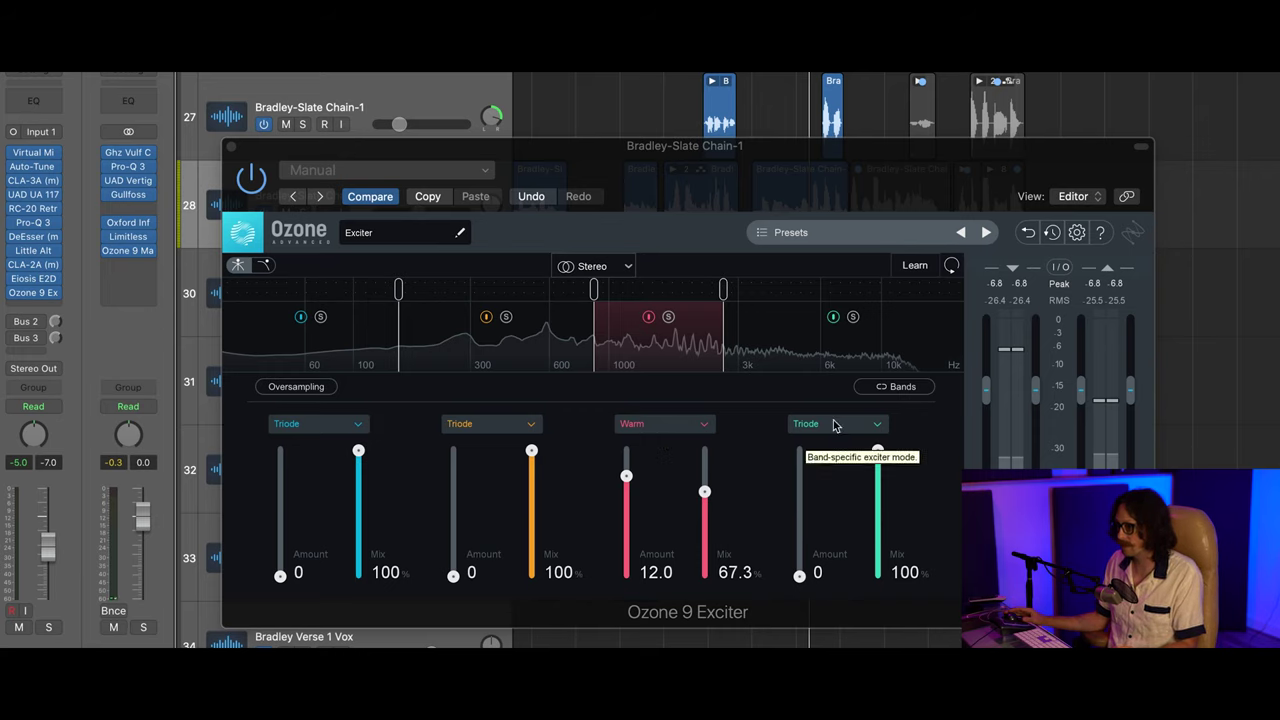
# Step: Review the full list of saturation modes available for the third band without changing its mode
pyautogui.click(674, 426)
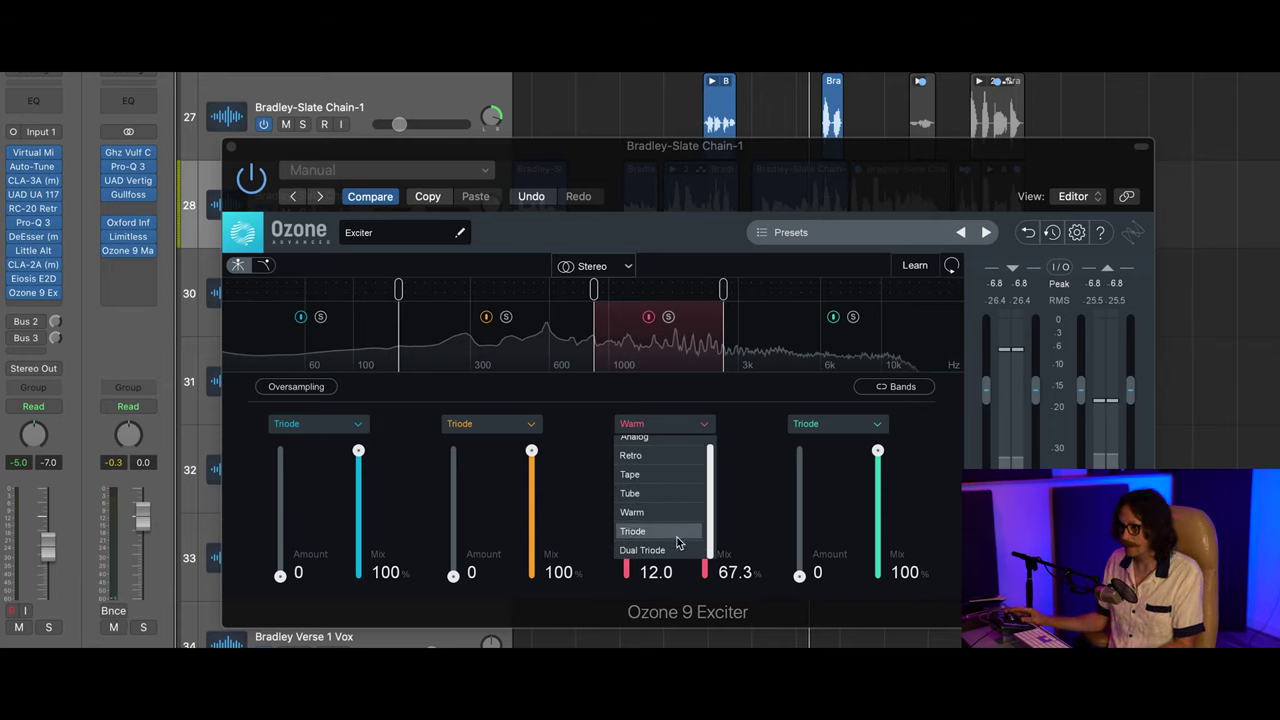
pyautogui.scroll(1, 674, 470)
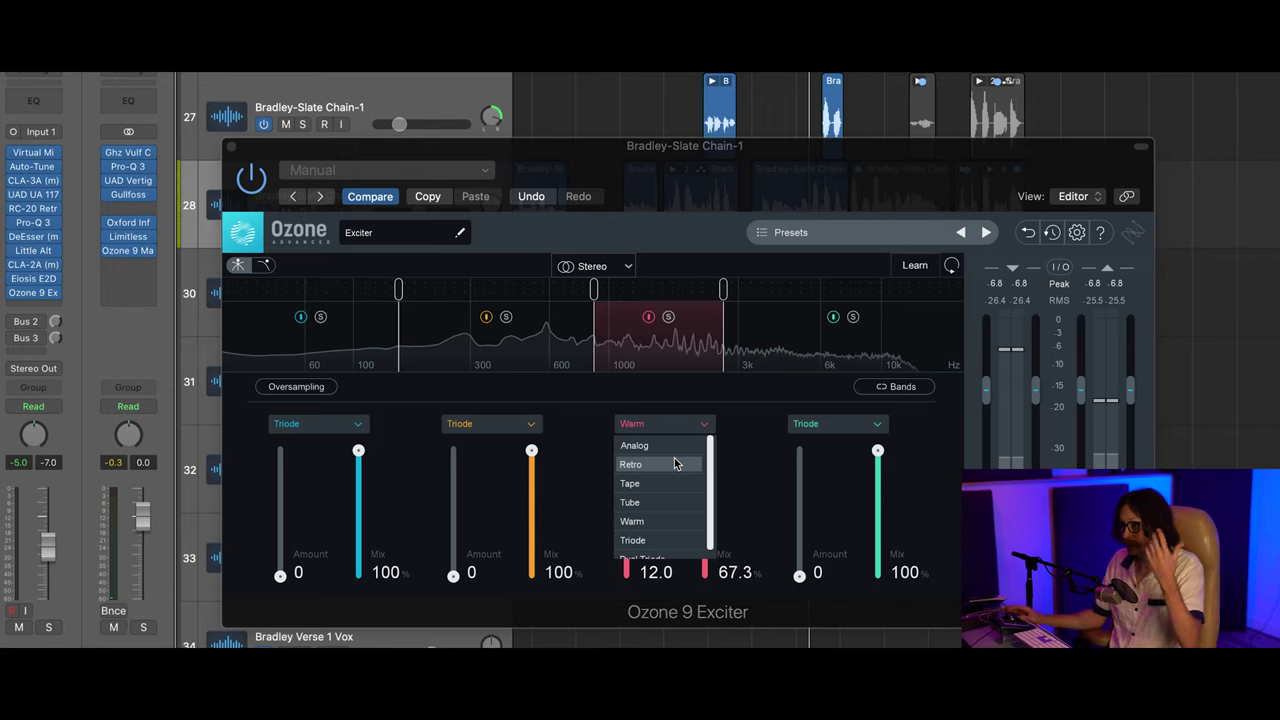
pyautogui.scroll(-1, 688, 500)
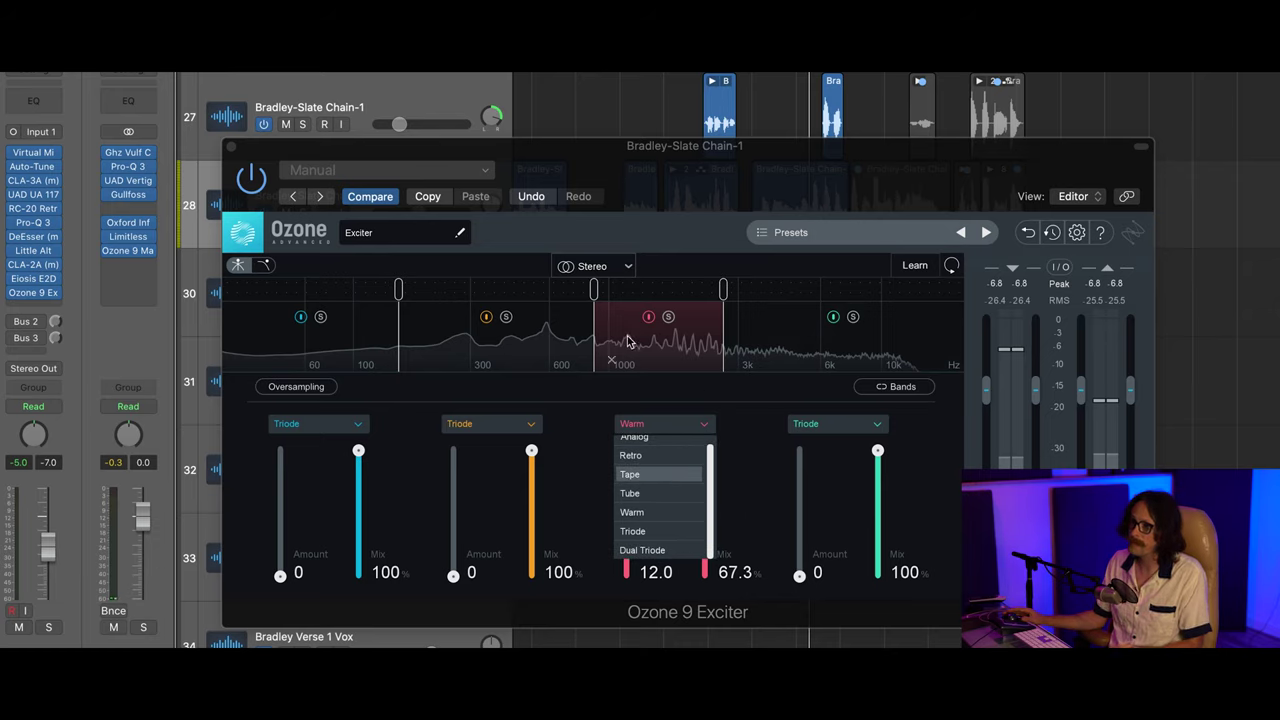
pyautogui.click(685, 184)
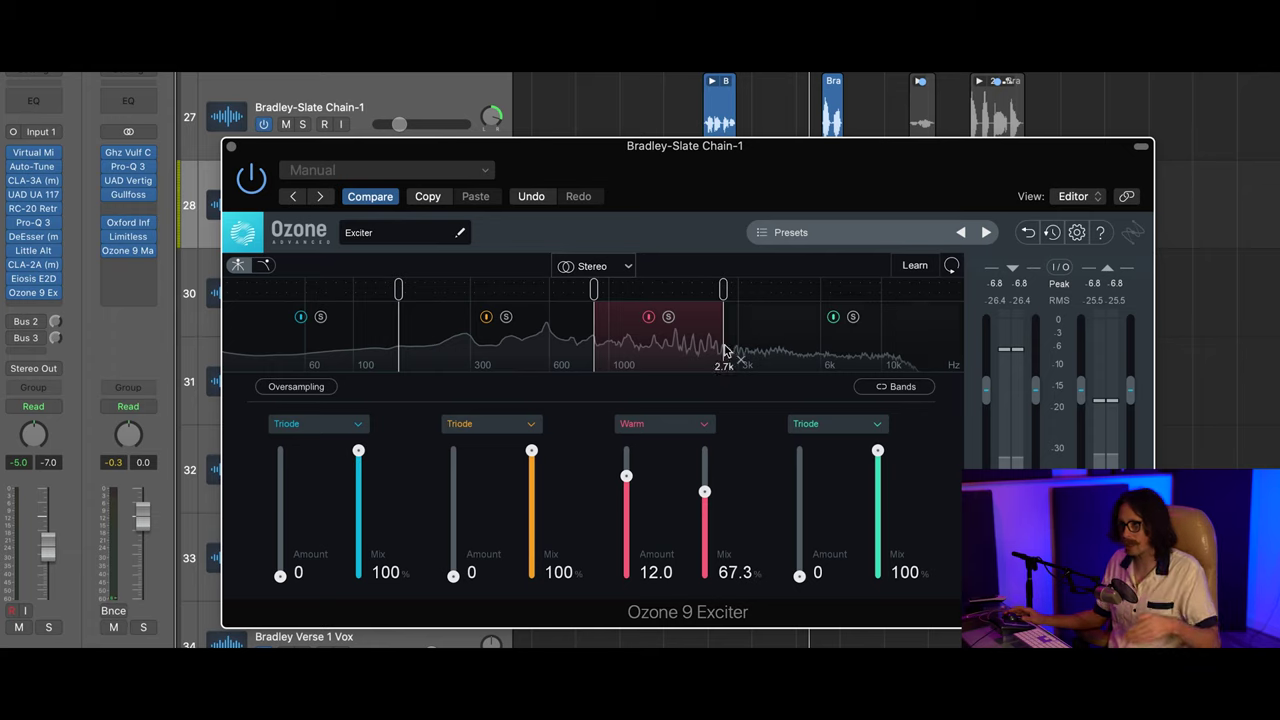
# Step: Look at the Exciter's filter curve view, return to the multiband crossover view and enable Oversampling
pyautogui.click(260, 270)
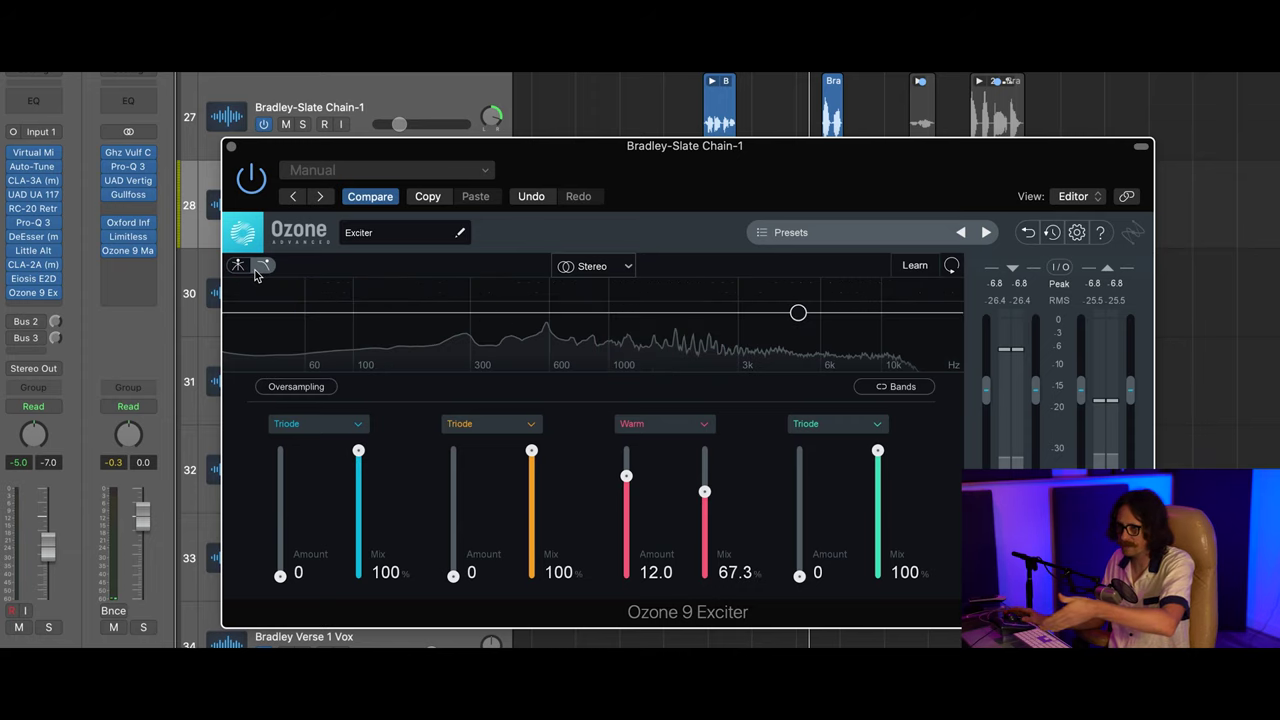
pyautogui.click(239, 266)
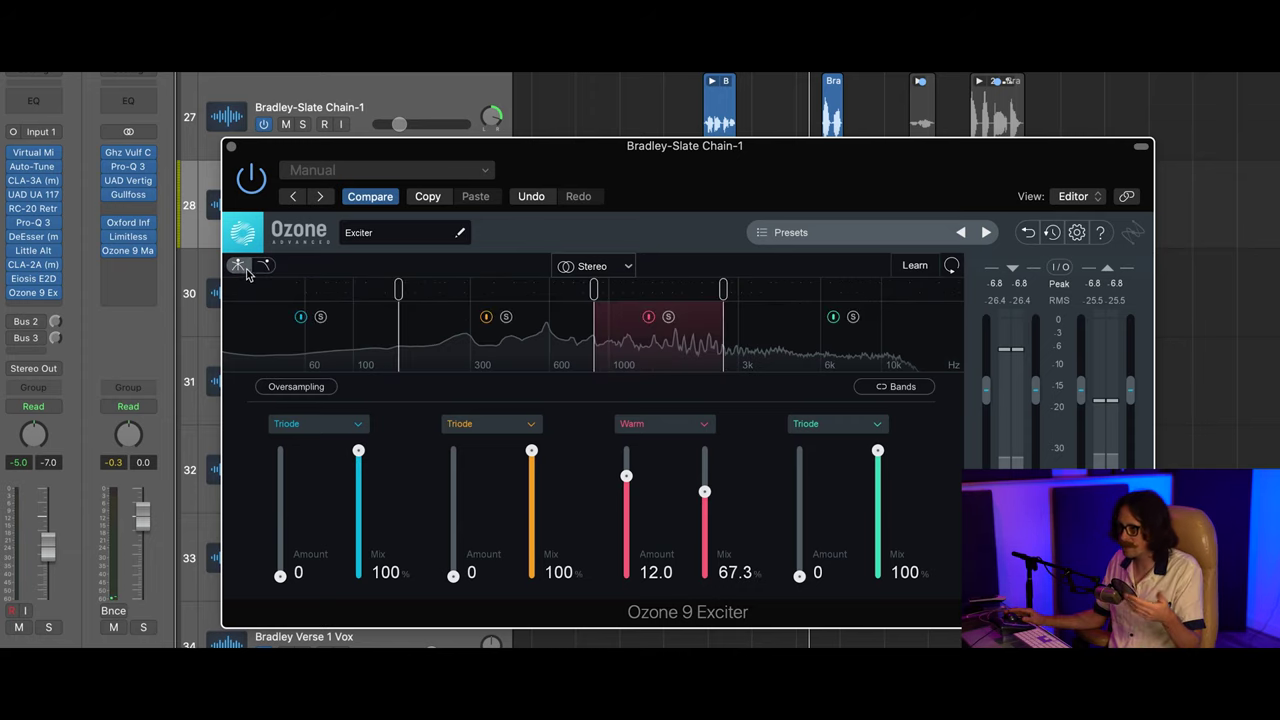
pyautogui.click(303, 388)
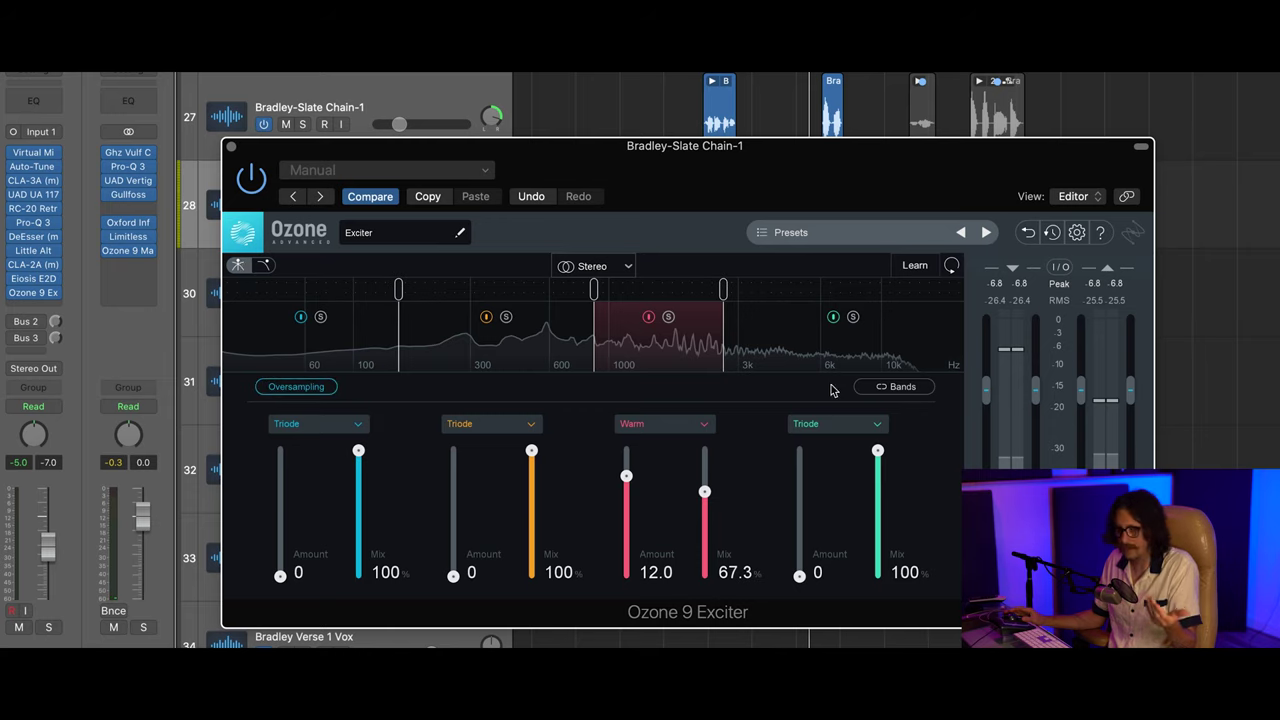
# Step: Try linking the band controls while adjusting the fourth band's amount, and unlink the bands again
pyautogui.click(892, 389)
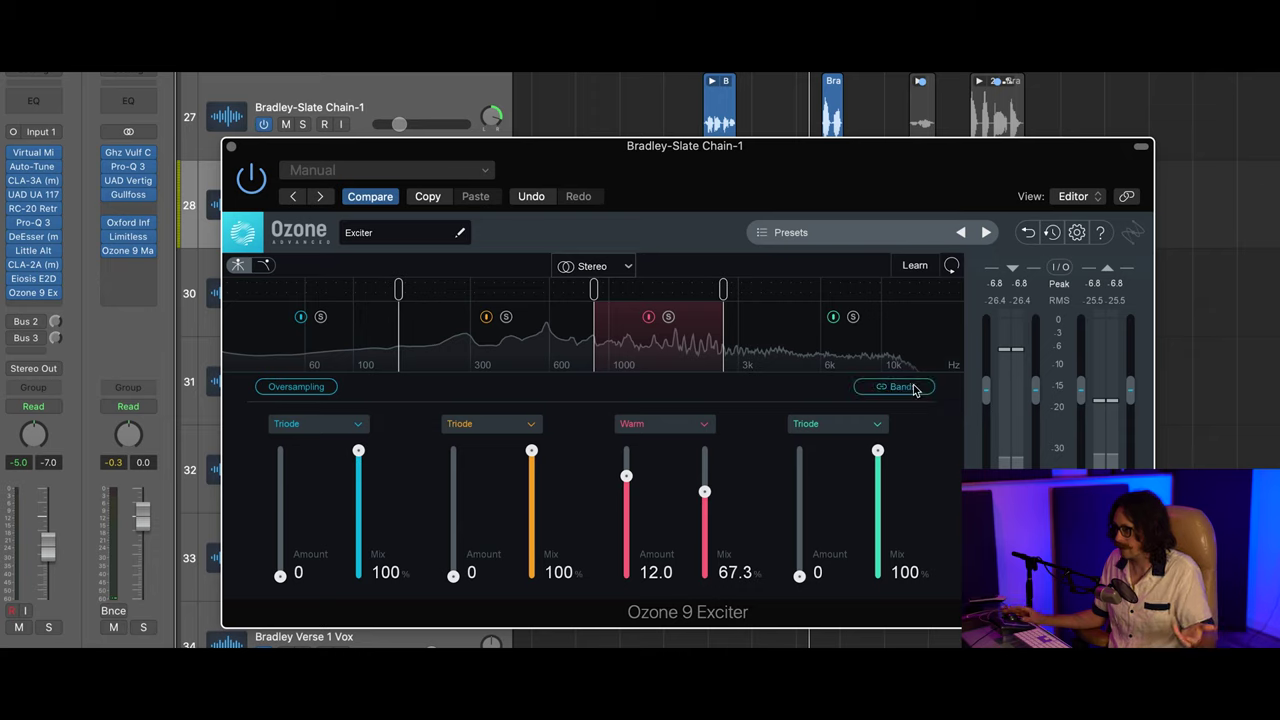
pyautogui.click(891, 390)
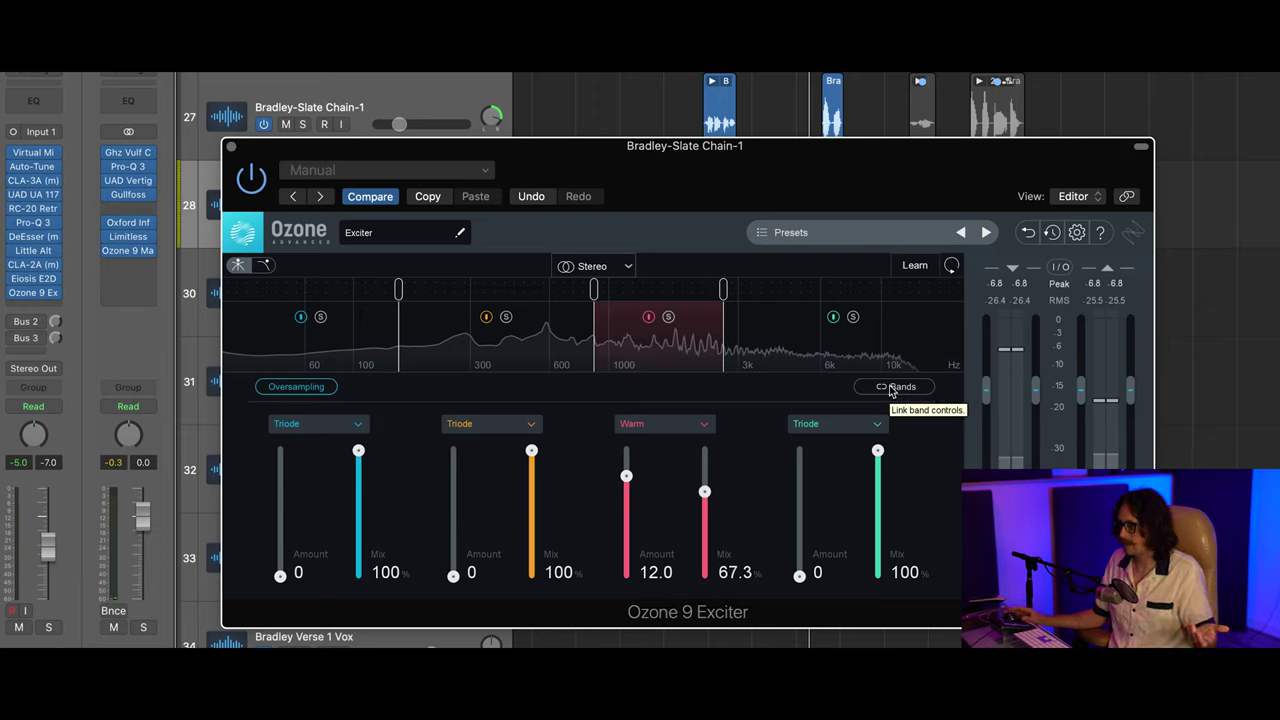
pyautogui.click(891, 390)
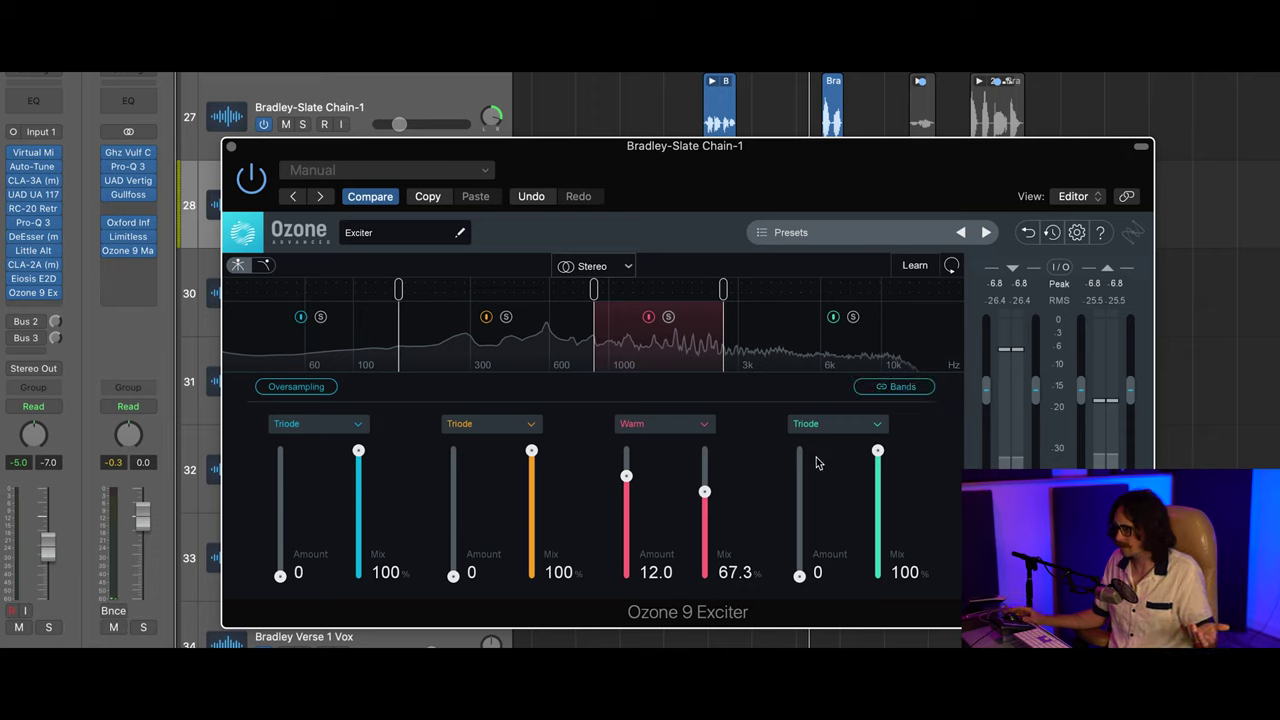
pyautogui.moveTo(799, 572); pyautogui.dragTo(797, 640)
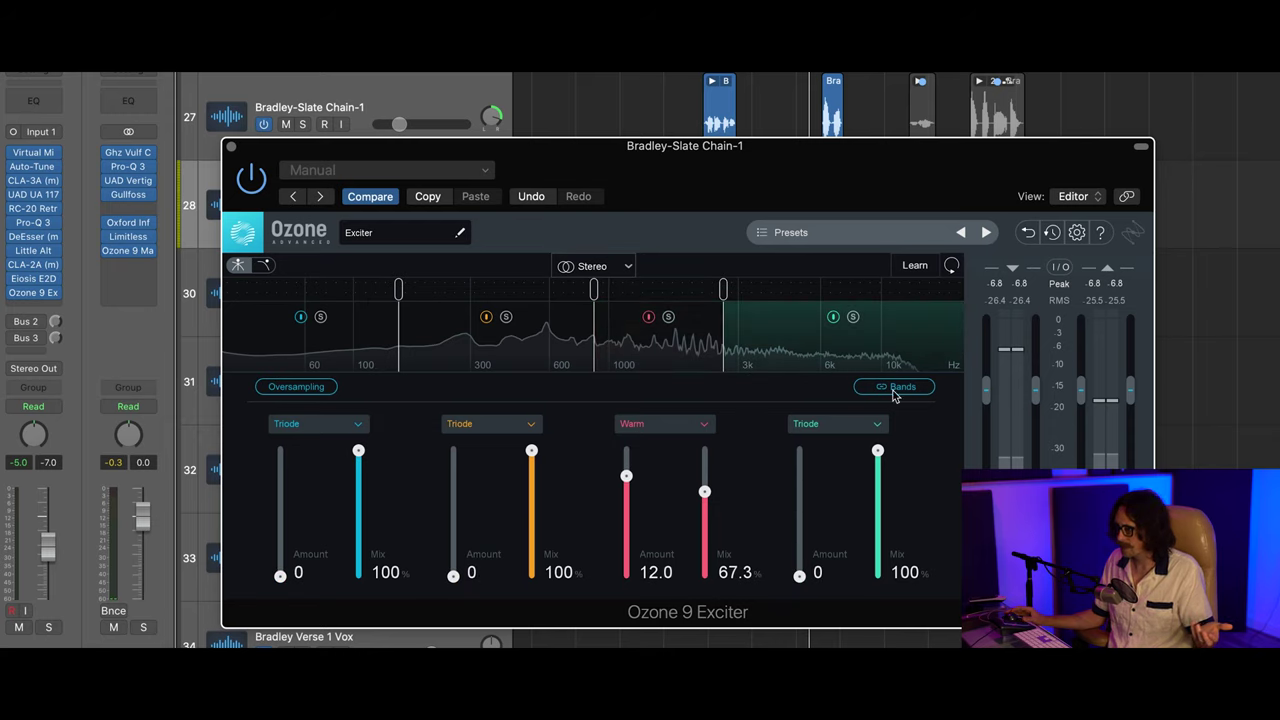
pyautogui.click(893, 392)
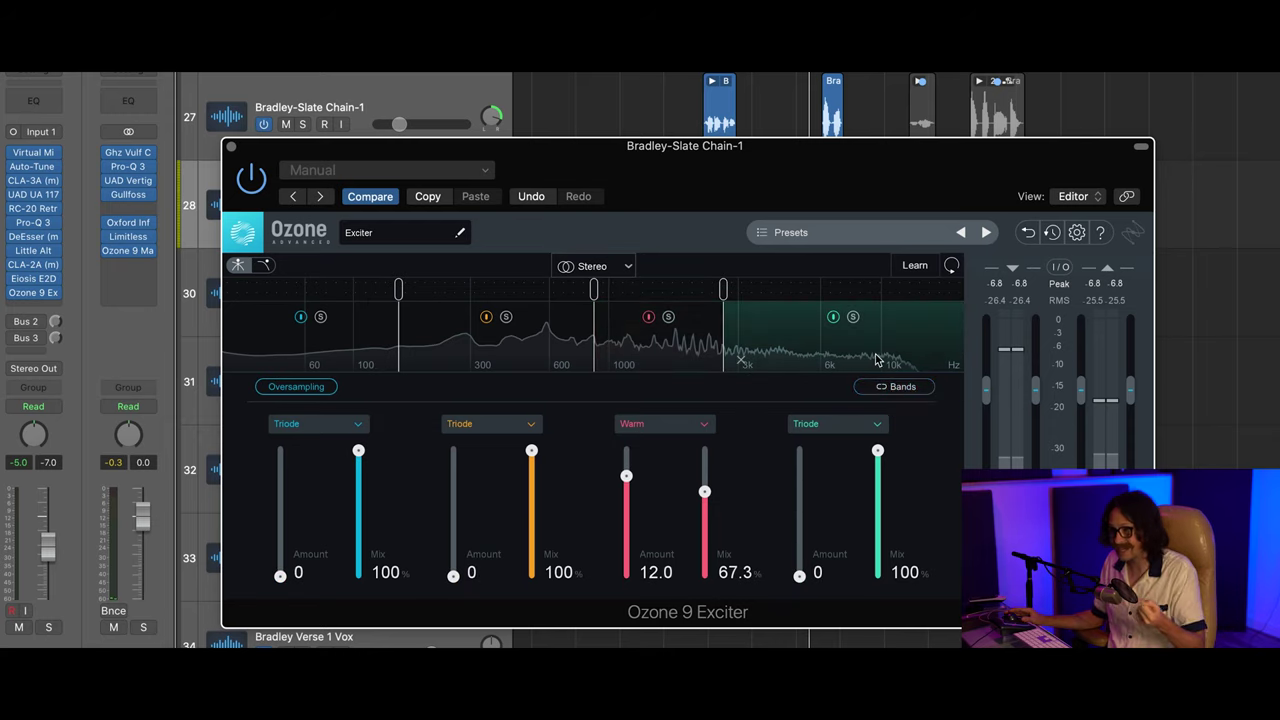